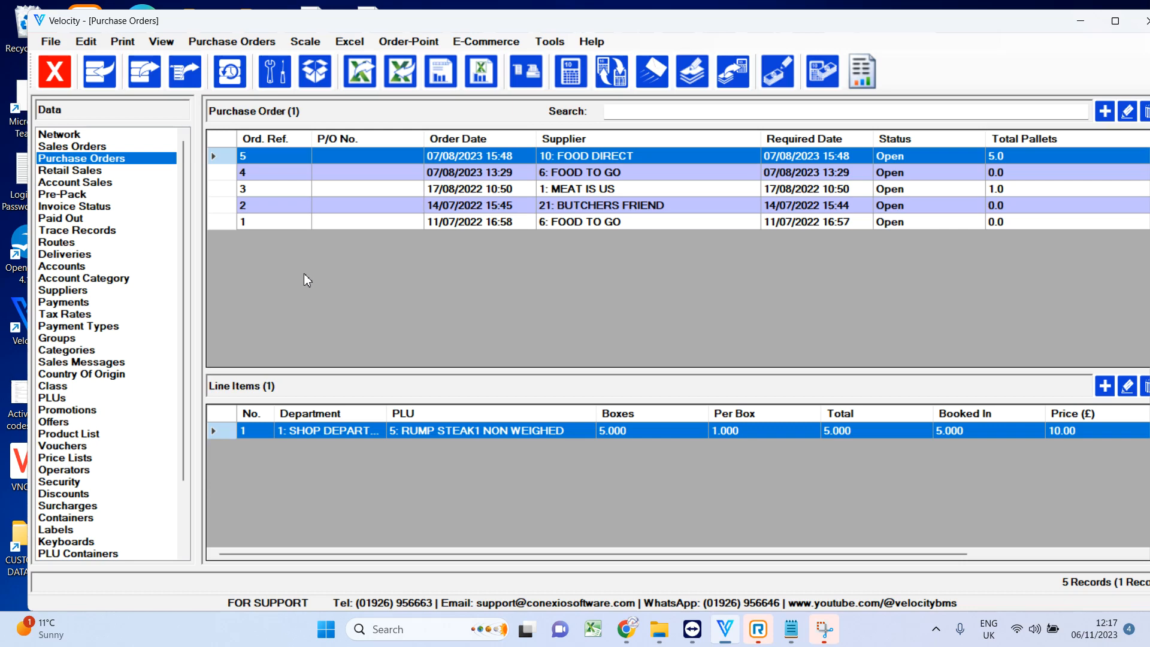
Add a new supplier record named TEST and save it.
left_click(87, 292)
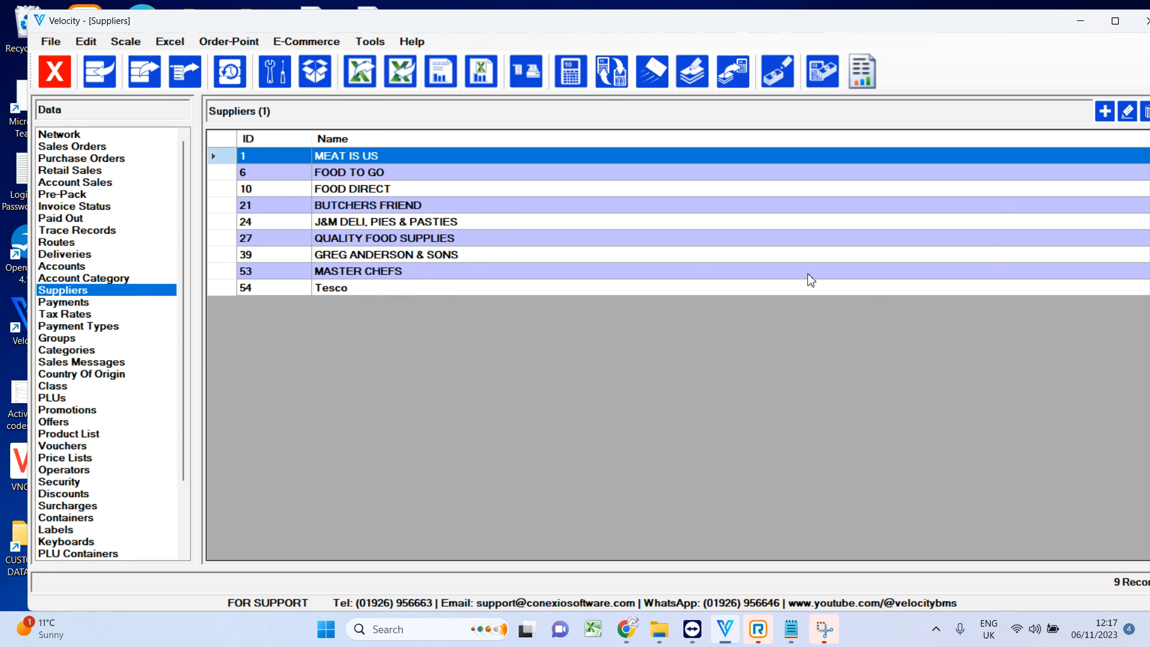
left_click(1106, 113)
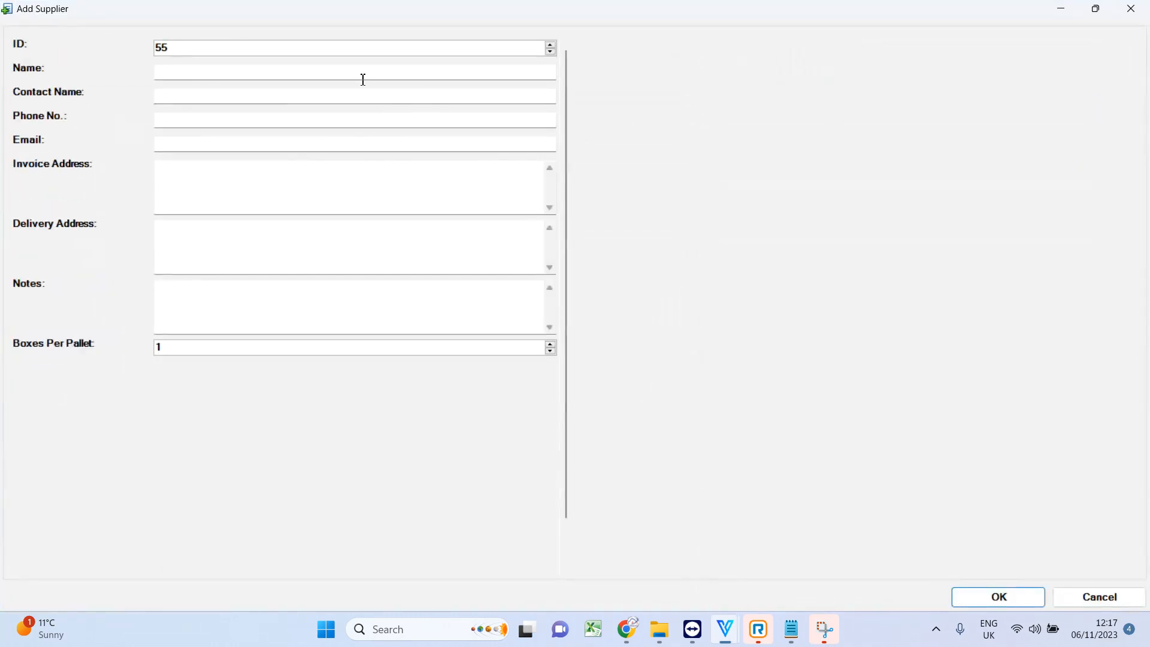
left_click(354, 74)
type("TEST")
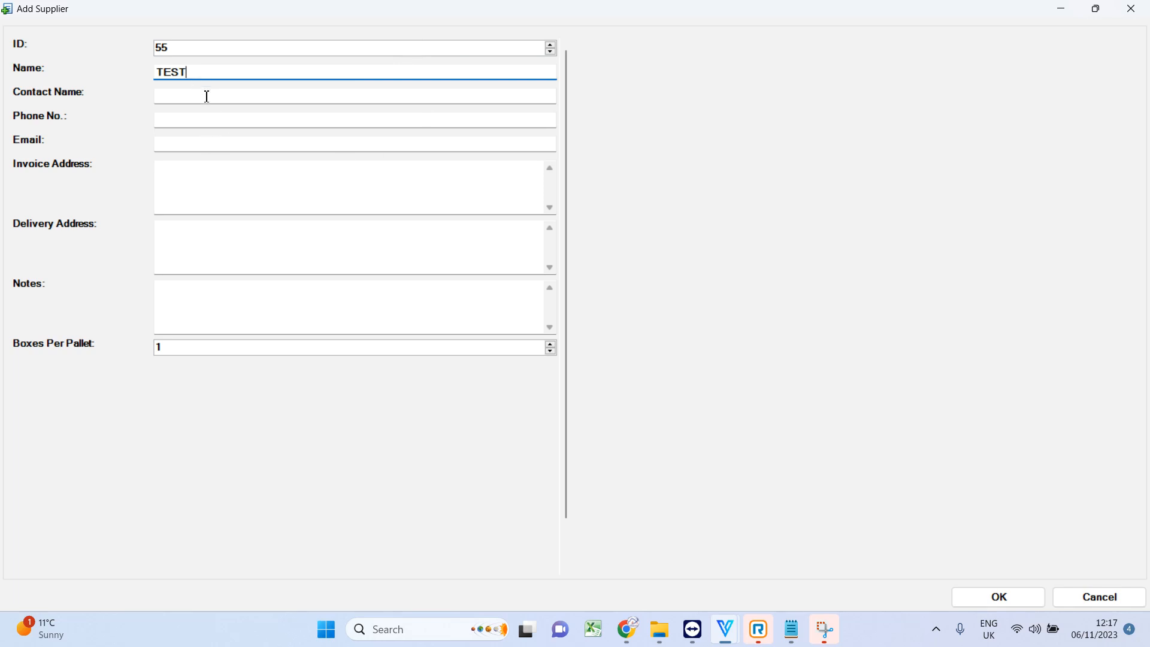
left_click(978, 596)
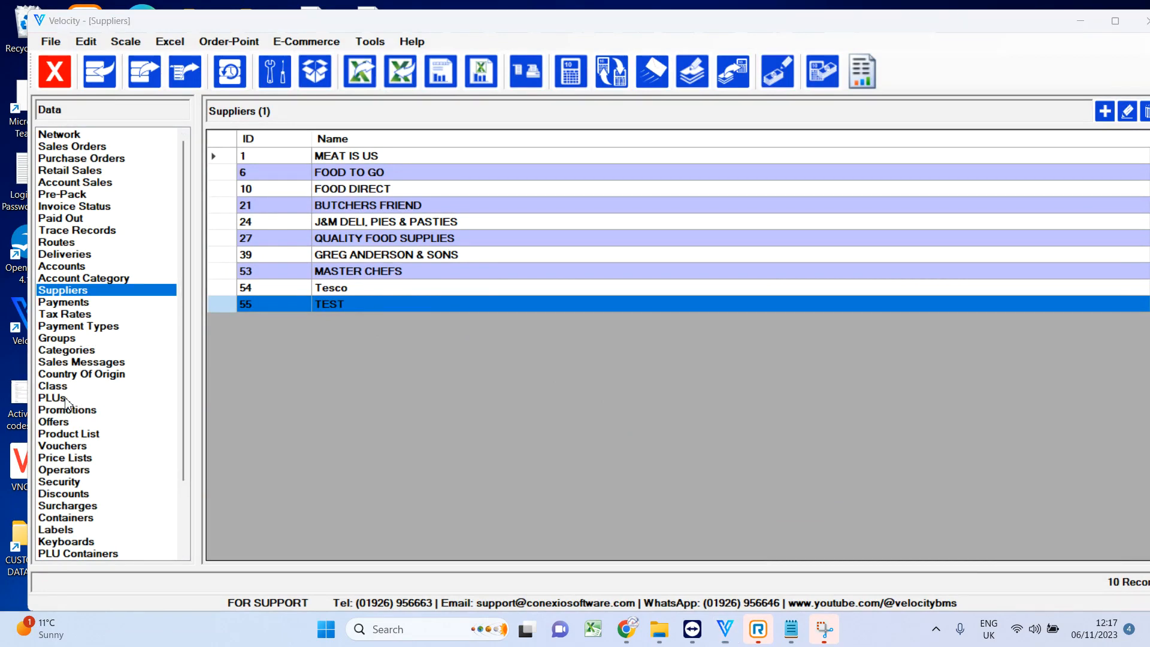
Open PLU 8 T-BONE STEAK for editing and set its primary supplier to 1: MEAT IS US.
left_click(65, 398)
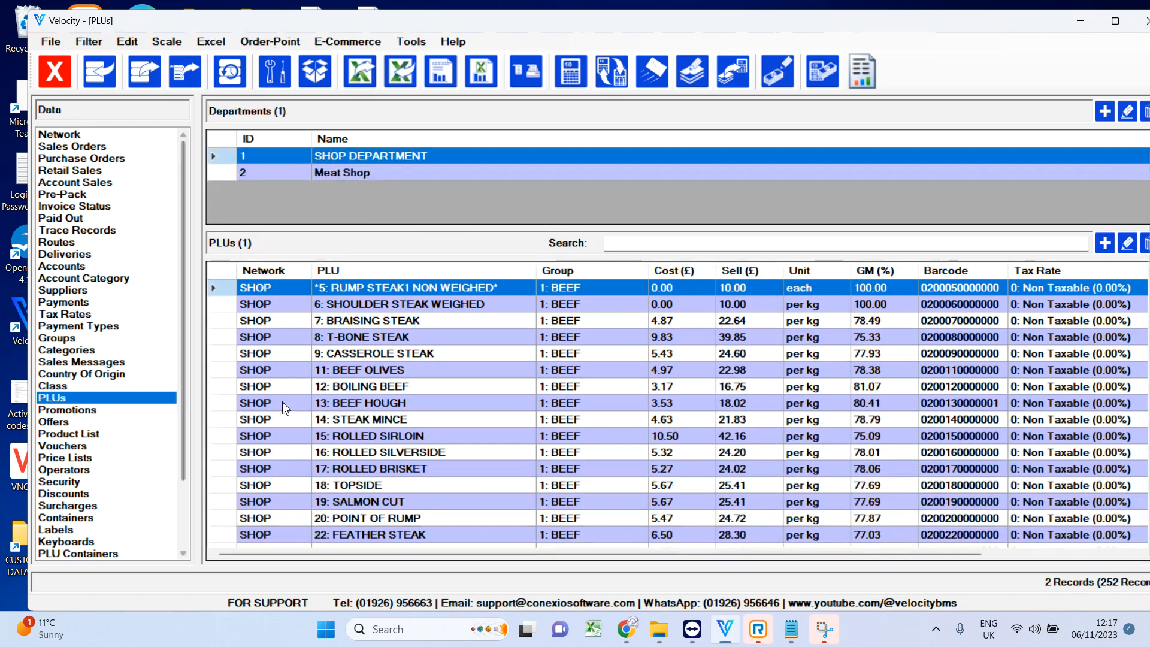
left_click(446, 338)
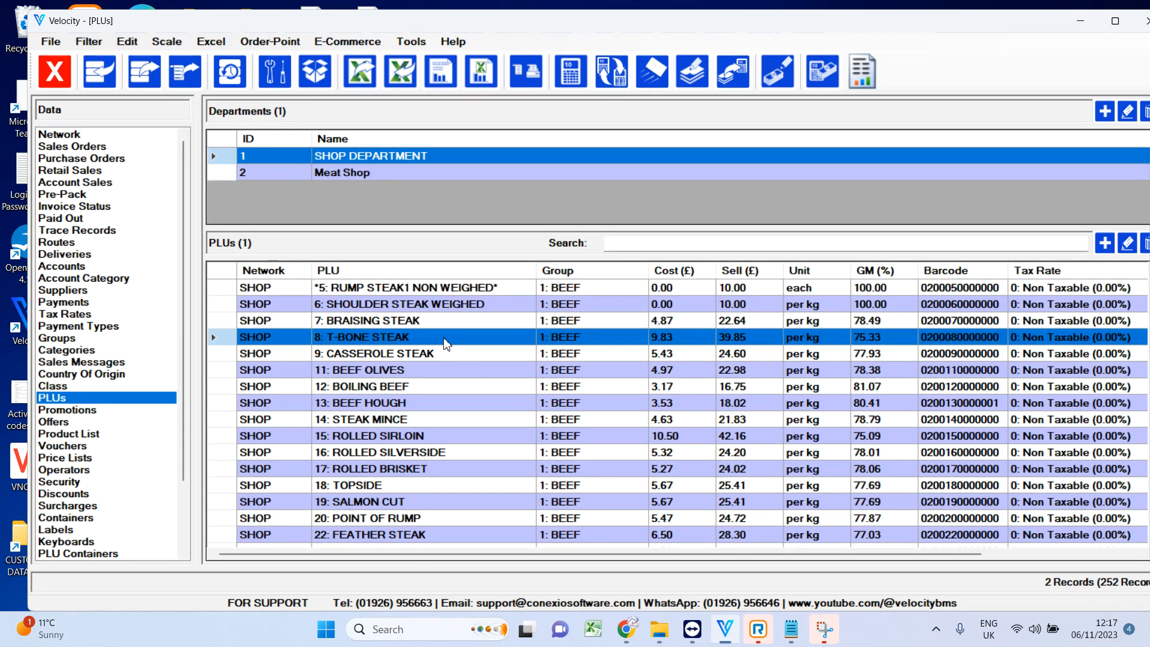
double_click(447, 339)
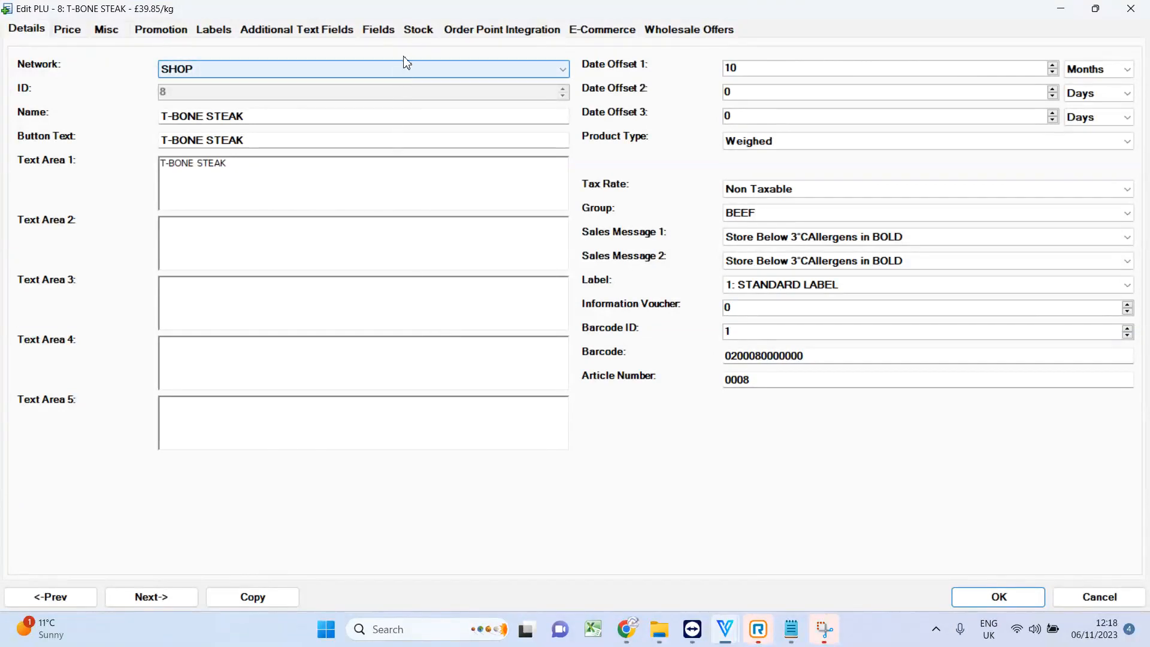
left_click(421, 33)
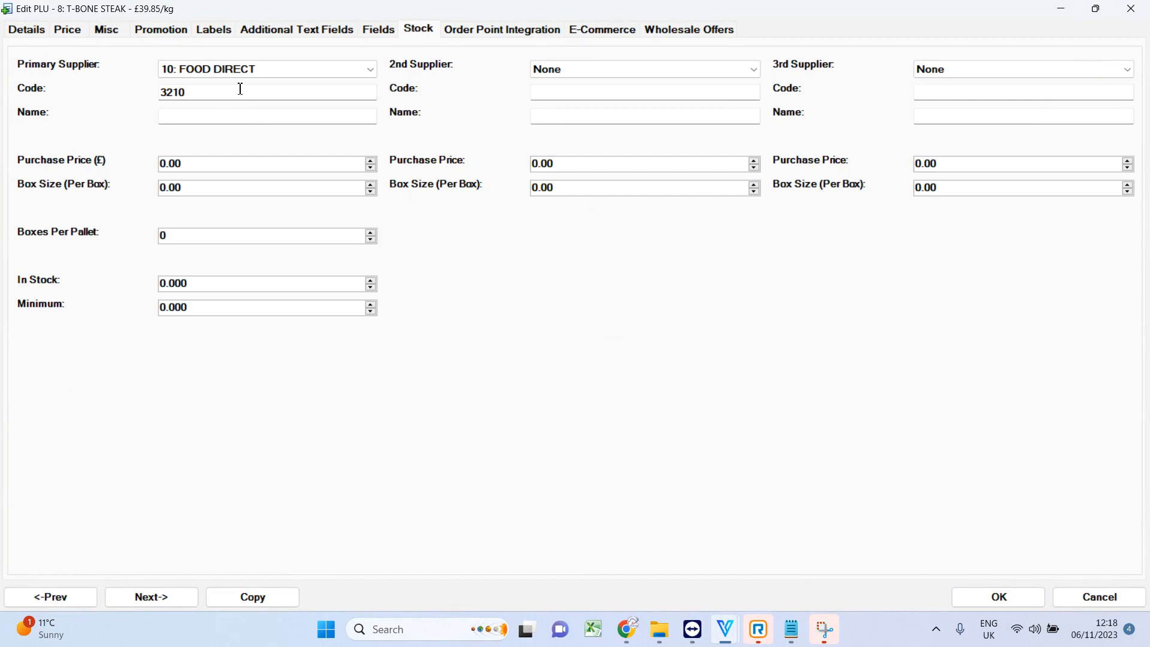
left_click(214, 72)
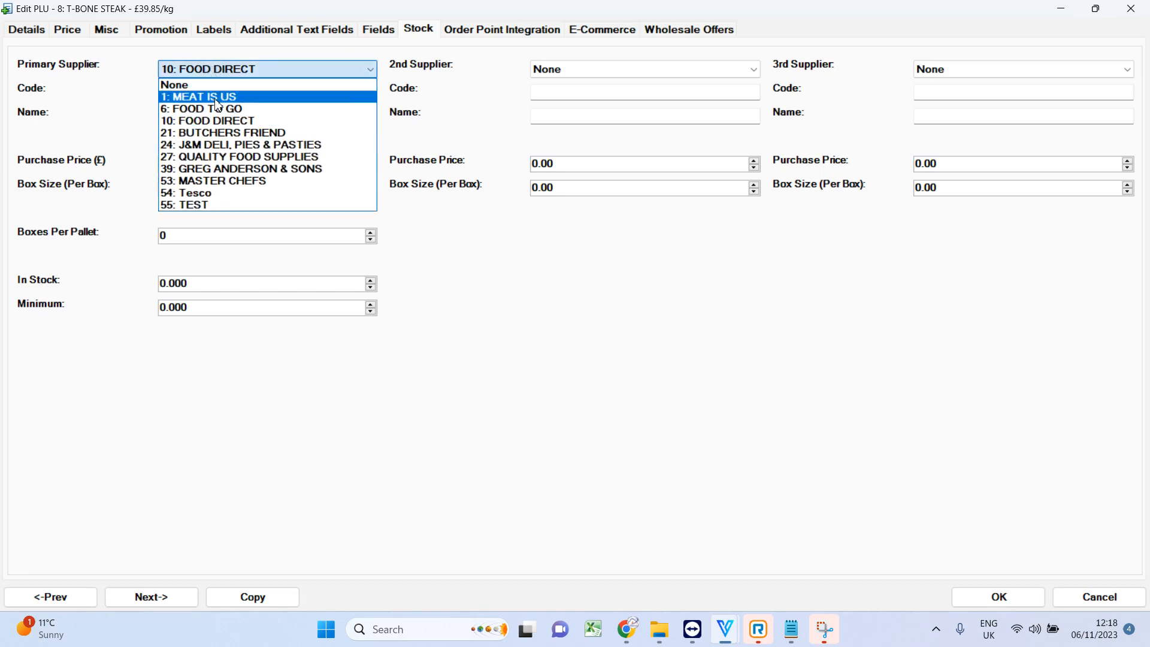
left_click(219, 106)
Clear the primary supplier's product code in the T-bone steak's stock settings.
left_click_drag(220, 93, 146, 95)
left_click(183, 114)
left_click(185, 115)
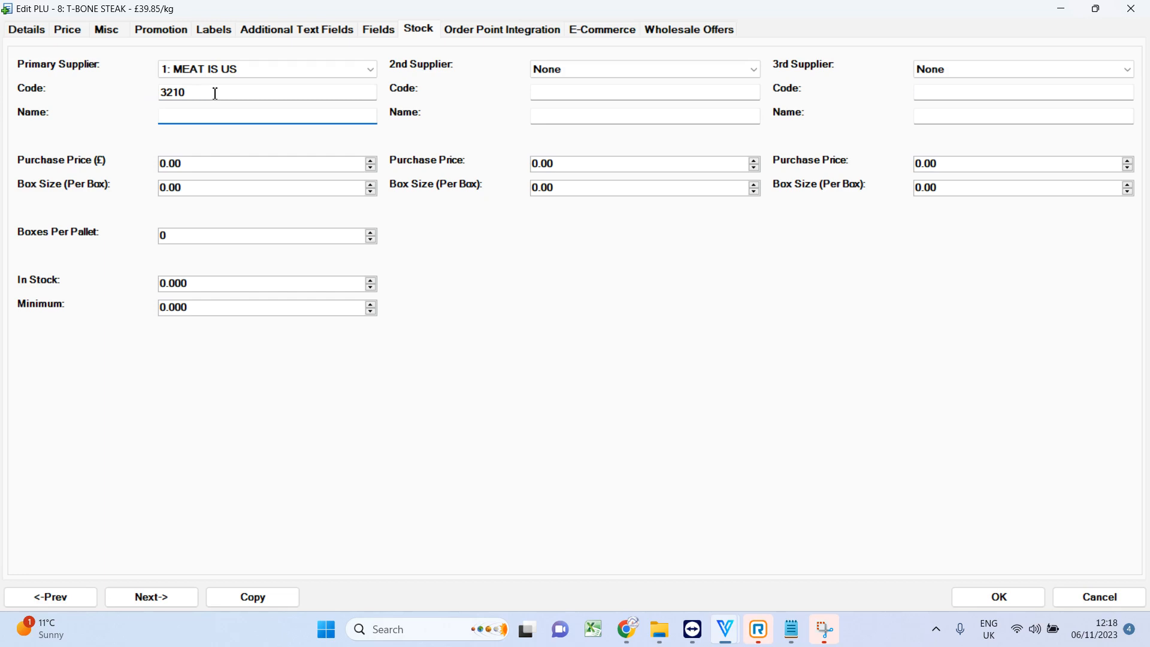
left_click_drag(198, 94, 157, 95)
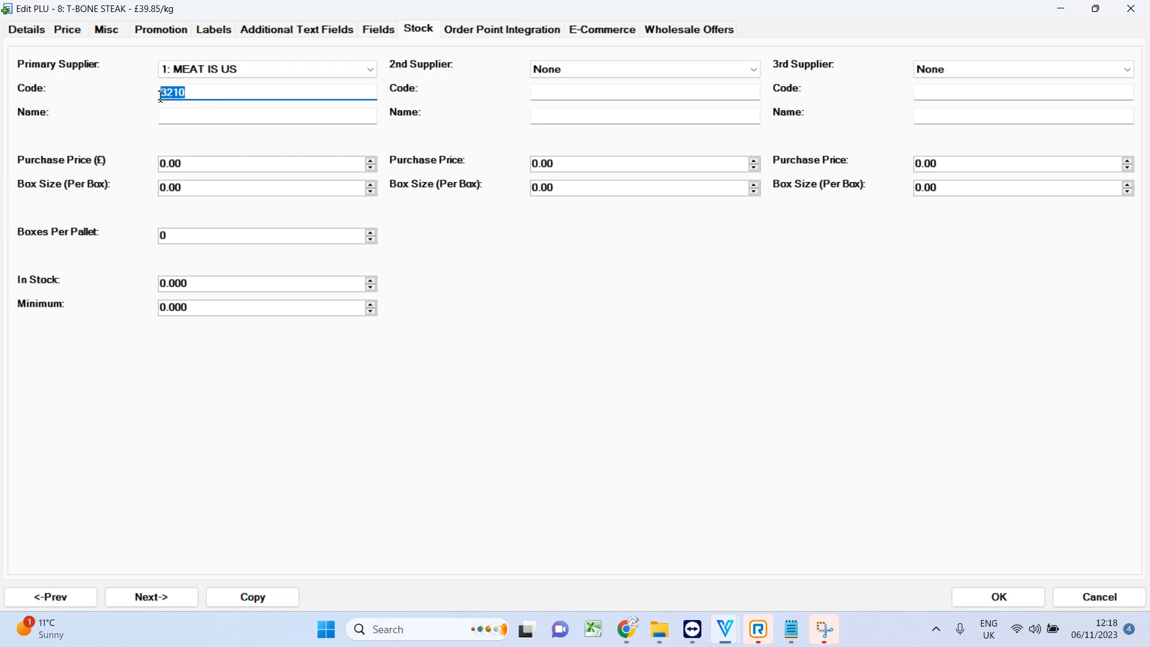
left_click(200, 118)
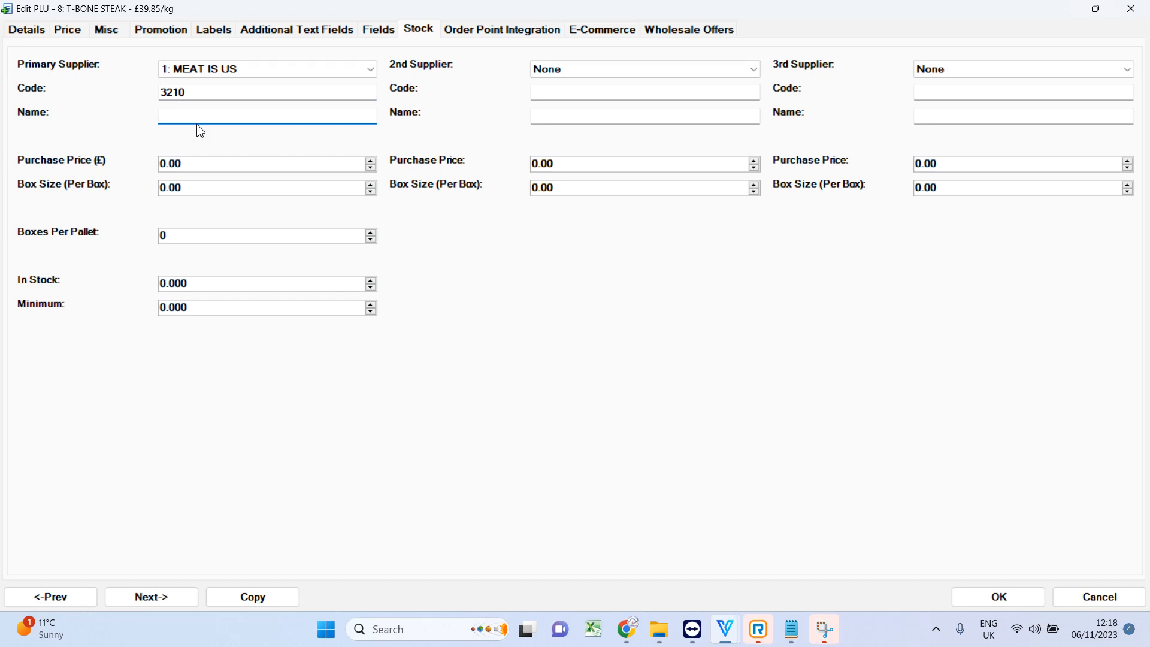
left_click_drag(197, 95, 79, 95)
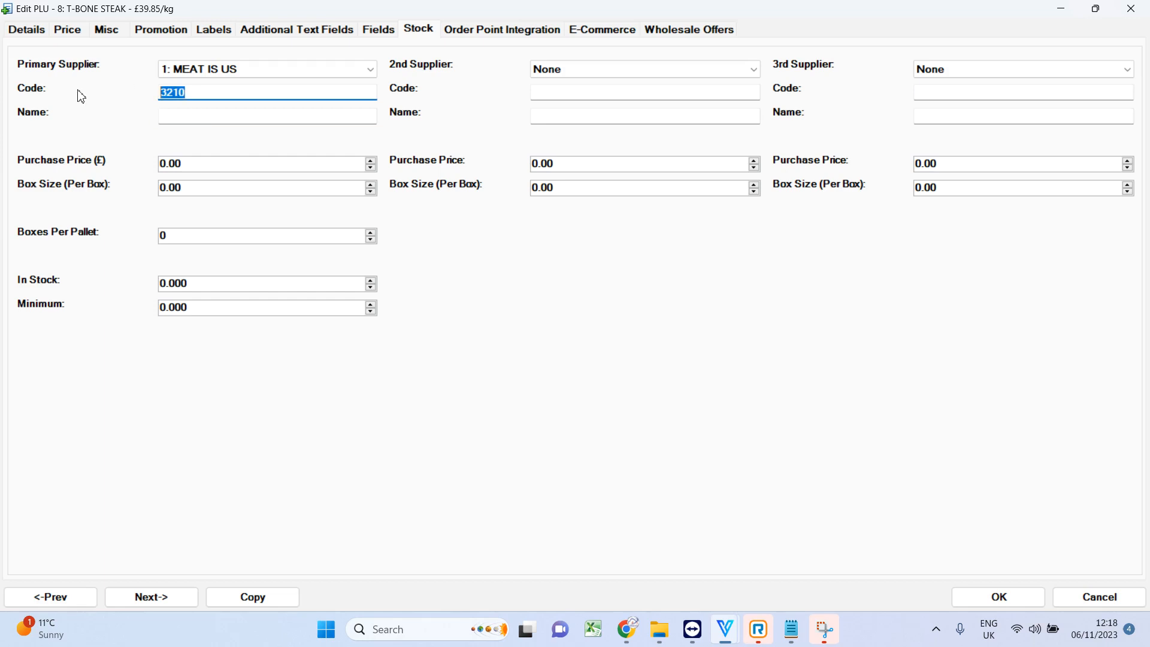
key("BackSpace")
Set the primary supplier's purchase price to £50.00 and the box size to 10.00 per box.
left_click_drag(177, 285, 101, 282)
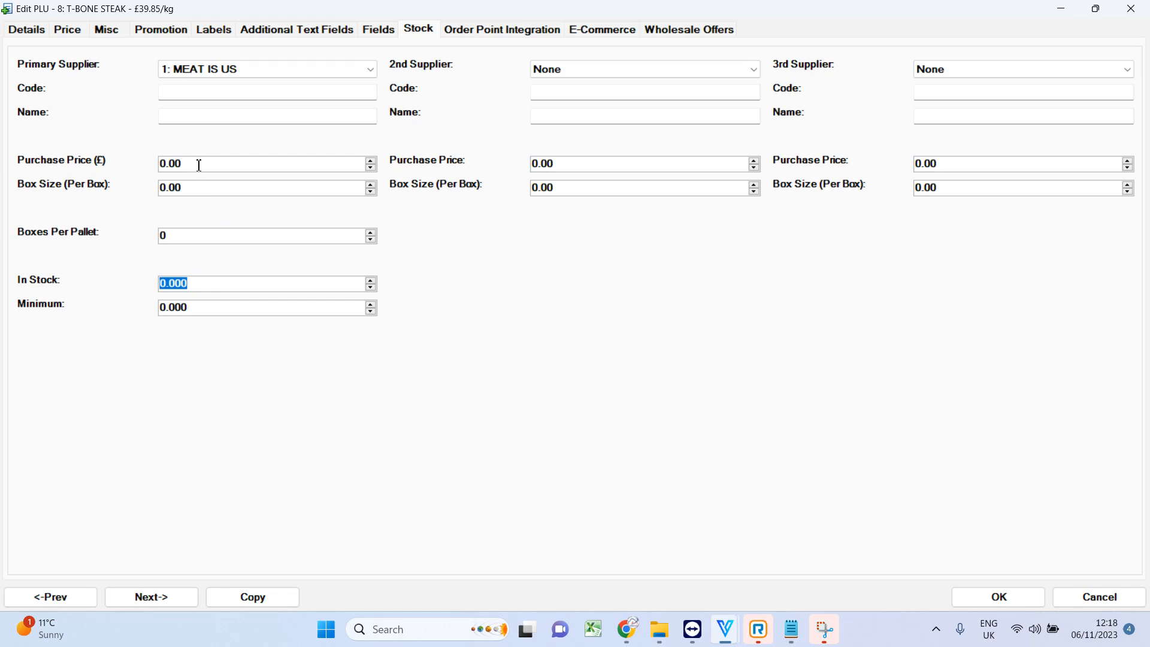
left_click_drag(199, 165, 132, 164)
left_click(188, 189)
left_click_drag(188, 189, 114, 193)
left_click(164, 196)
type("1")
left_click(160, 163)
type("5")
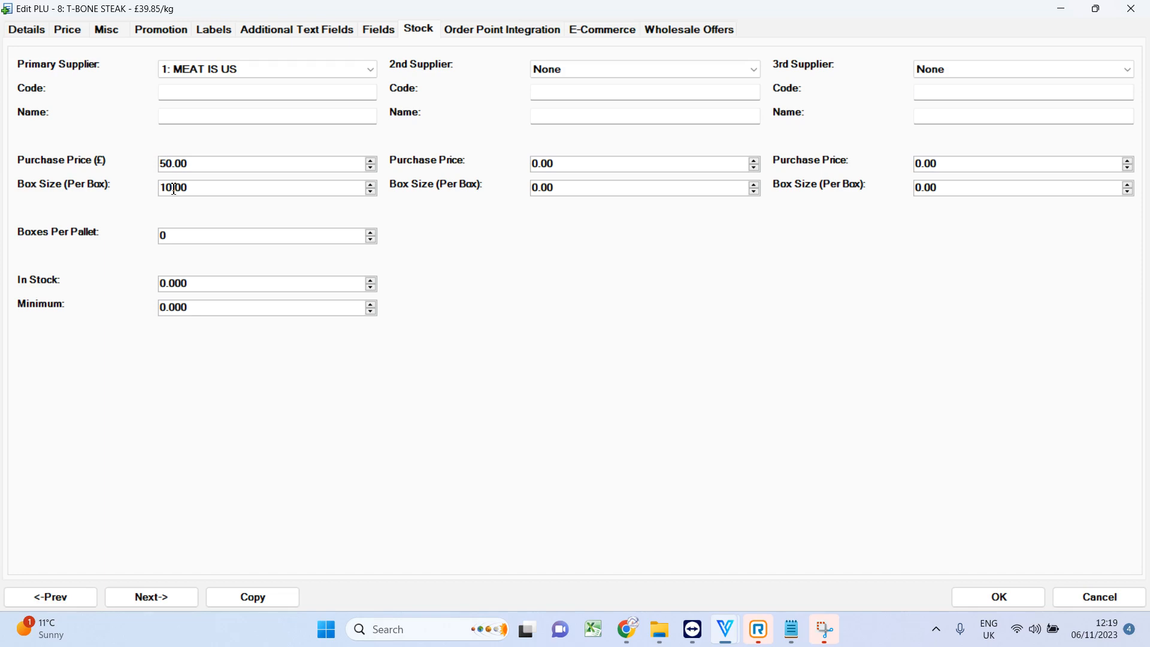
Try a box size of 1 with a different purchase price, and restore 10 per box and £50.
left_click_drag(174, 188, 157, 191)
type("1")
left_click_drag(174, 162, 157, 163)
type("2")
left_click_drag(202, 159, 173, 161)
left_click(229, 162)
left_click(166, 163)
left_click(166, 190)
type("0")
left_click_drag(167, 164, 127, 173)
type("50")
Set the T-bone steak's in-stock quantity to 10 and save the PLU.
double_click(167, 284)
type("10")
left_click(978, 601)
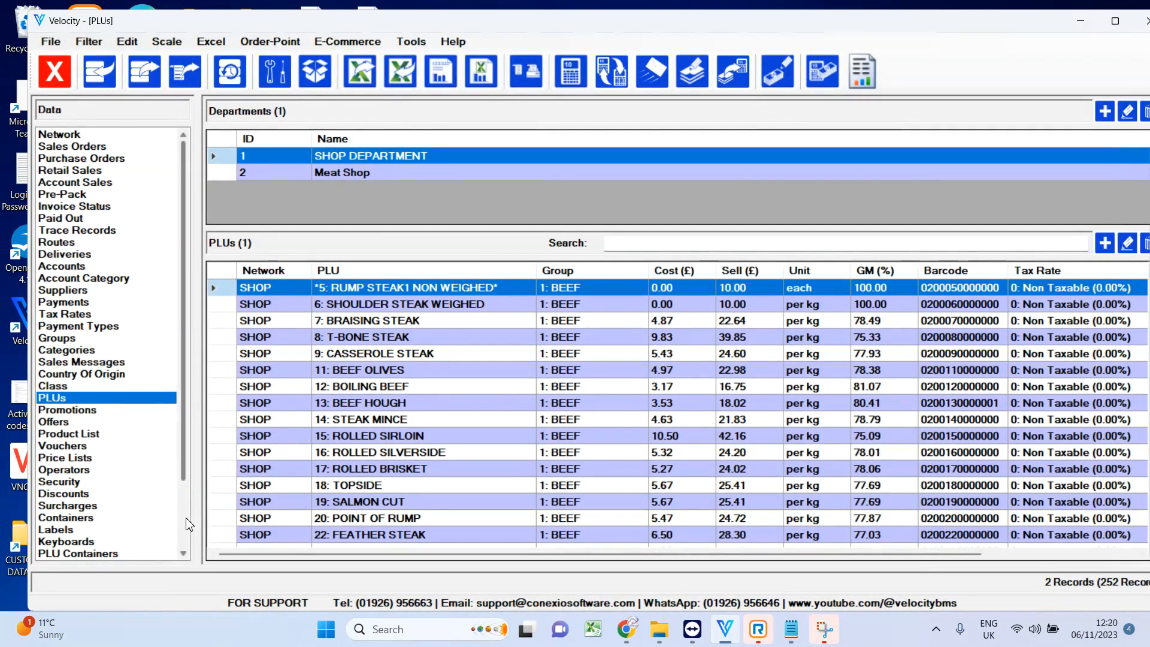
Check the T-bone steak's stock record and look through the existing purchase orders with their line items.
scroll(189, 524, "down", 3)
left_click(67, 519)
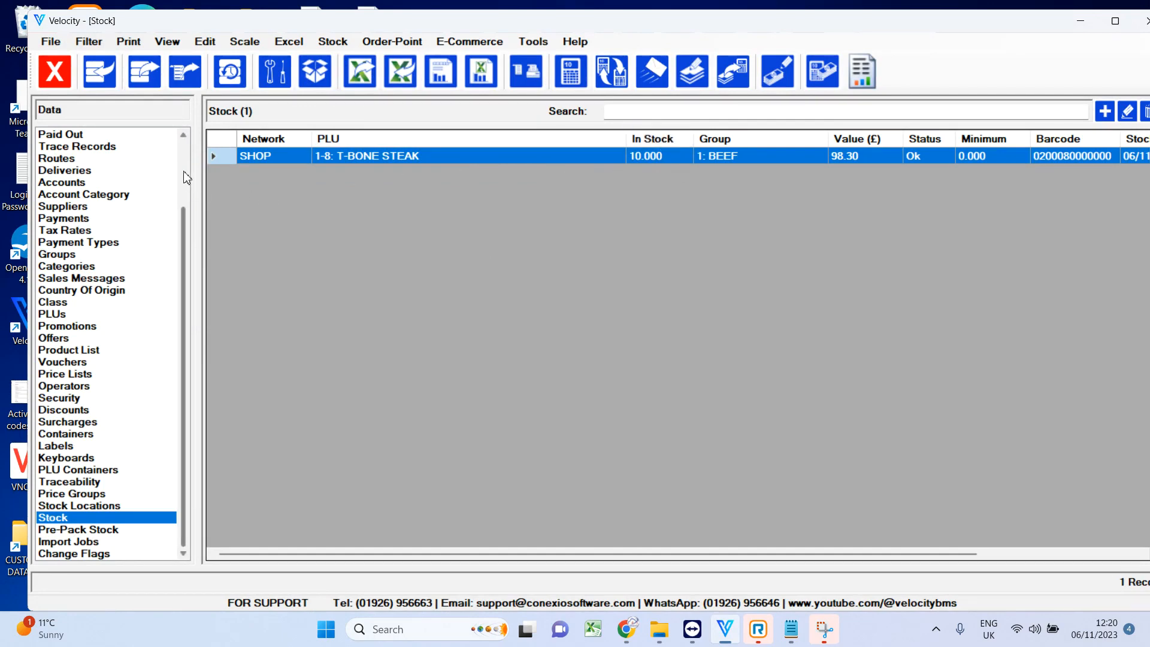
scroll(183, 171, "up", 3)
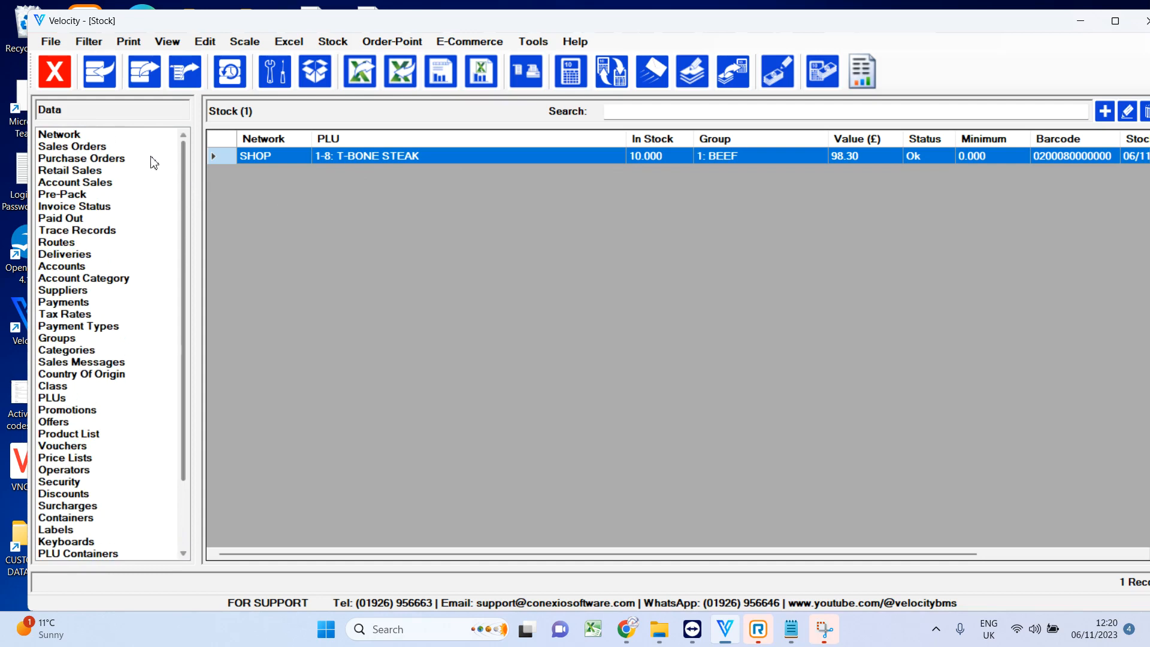
left_click(134, 160)
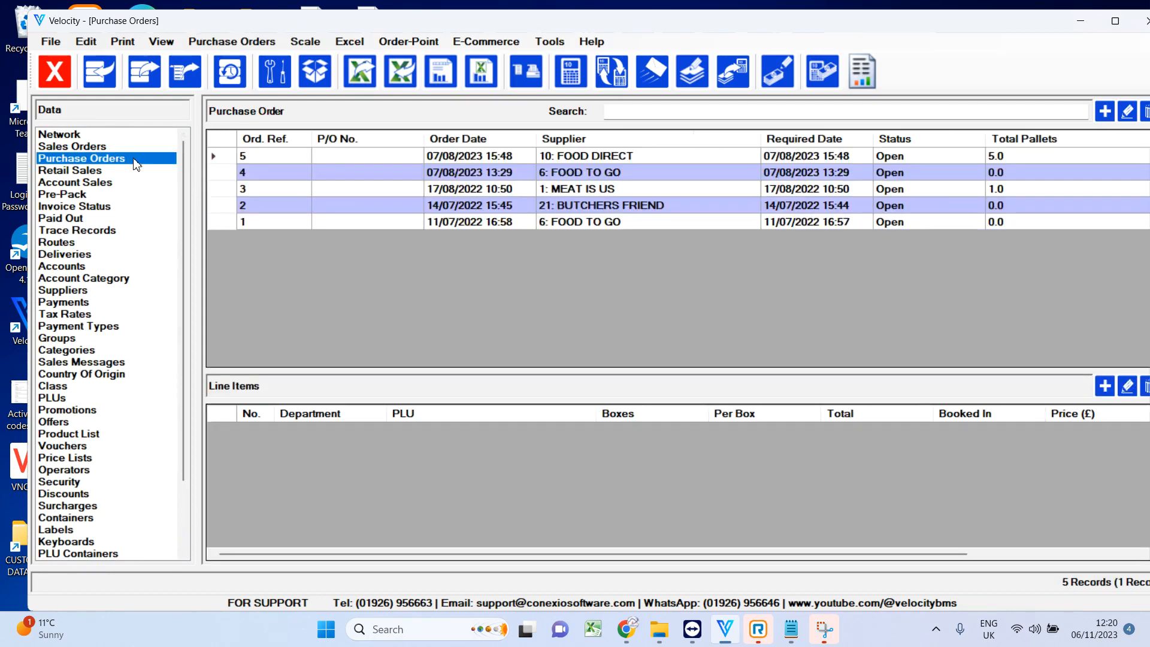
left_click(396, 159)
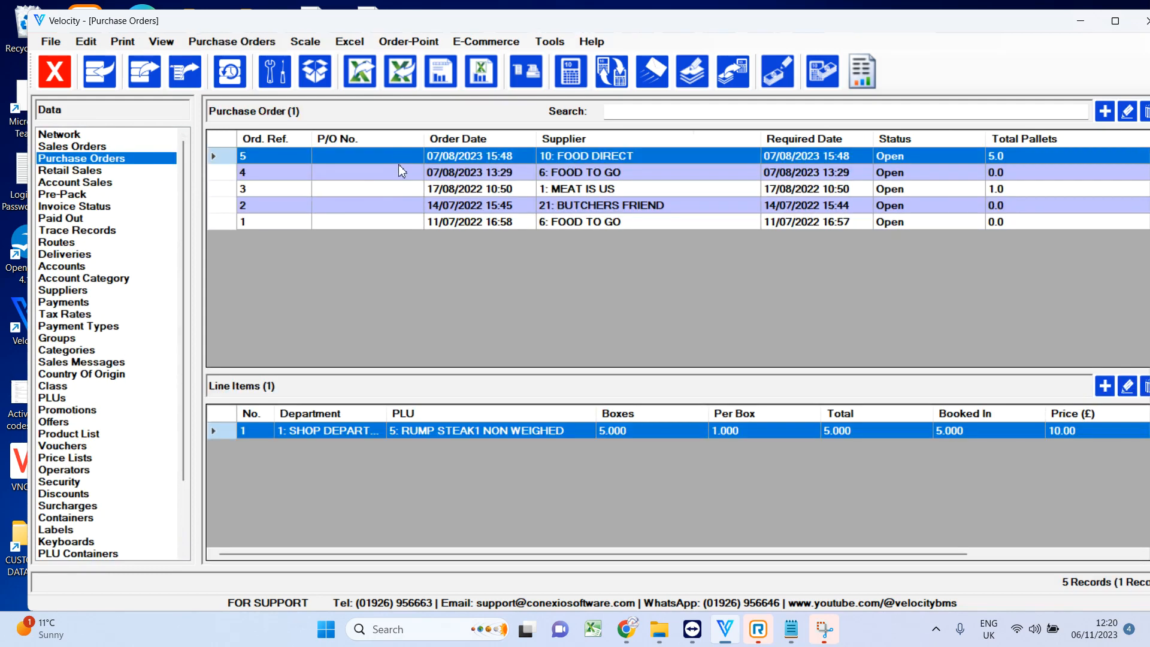
left_click(398, 171)
left_click(398, 190)
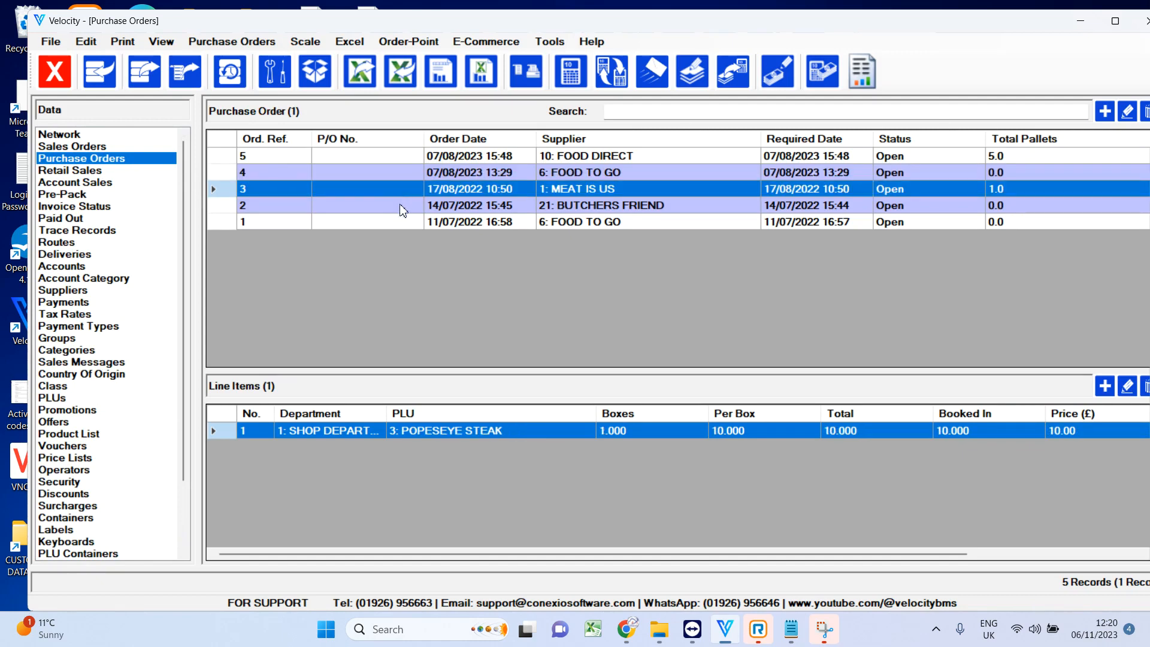
left_click(402, 210)
left_click(393, 157)
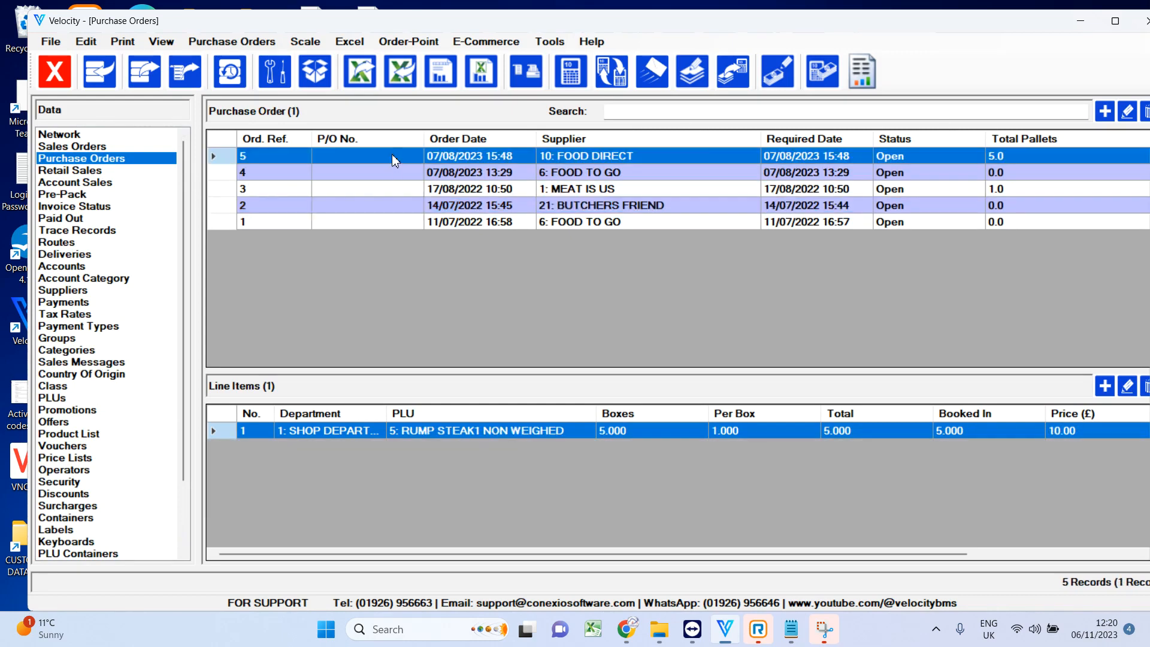
Start a new purchase order for the SHOP network with 1: MEAT IS US as the supplier.
left_click(232, 42)
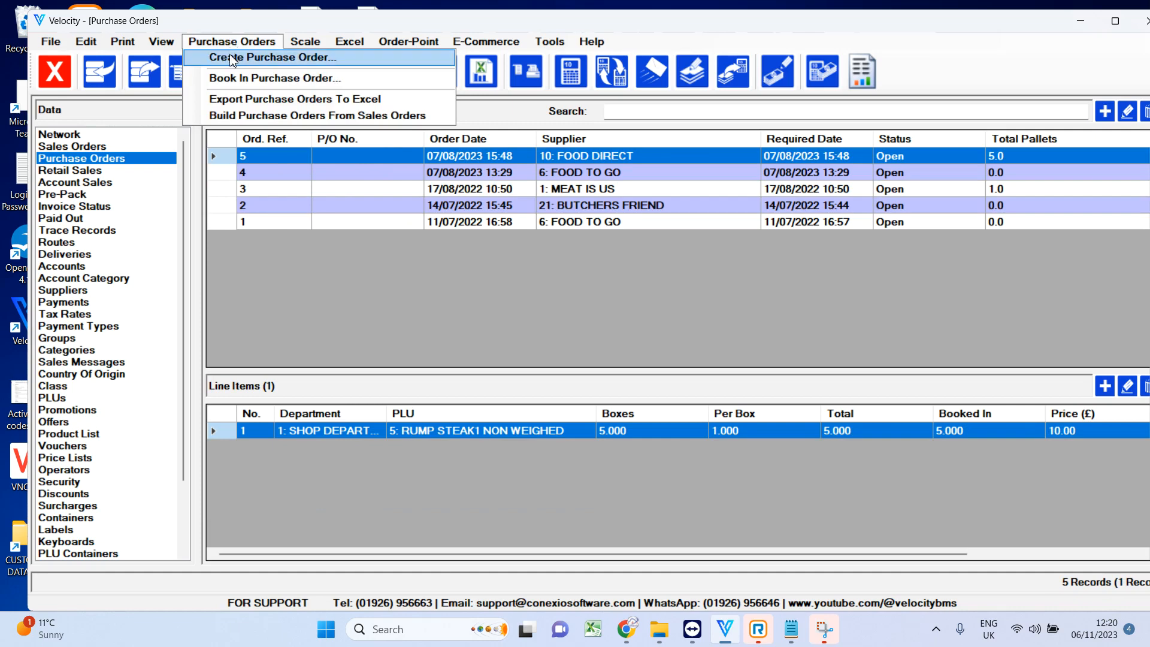
left_click(226, 60)
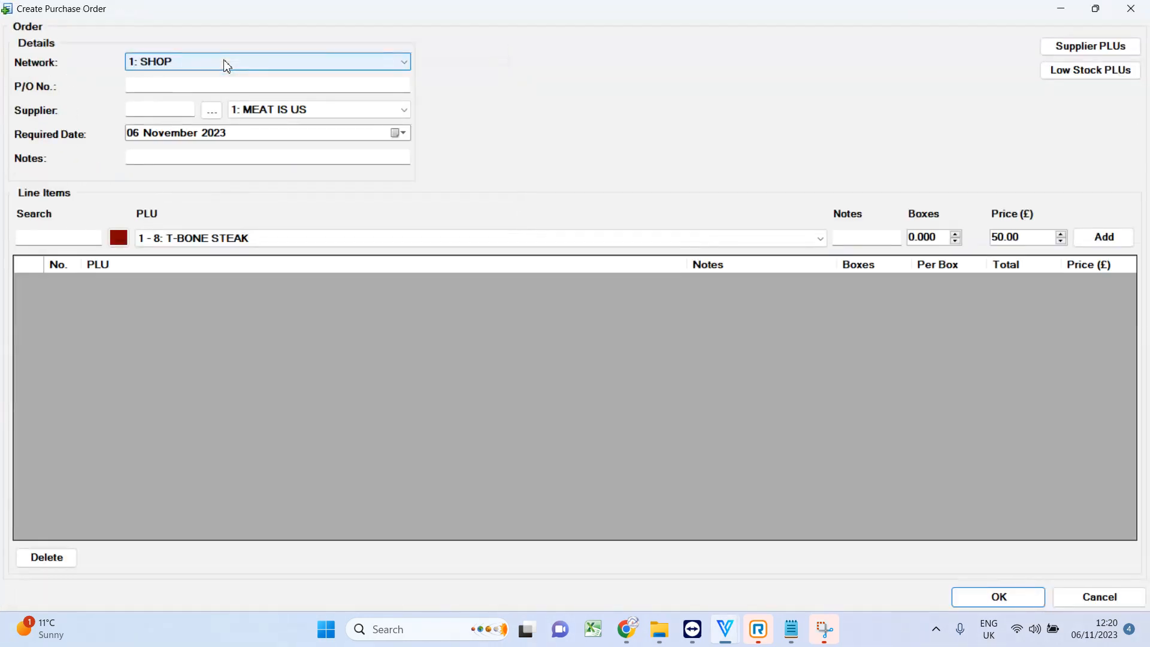
left_click(180, 112)
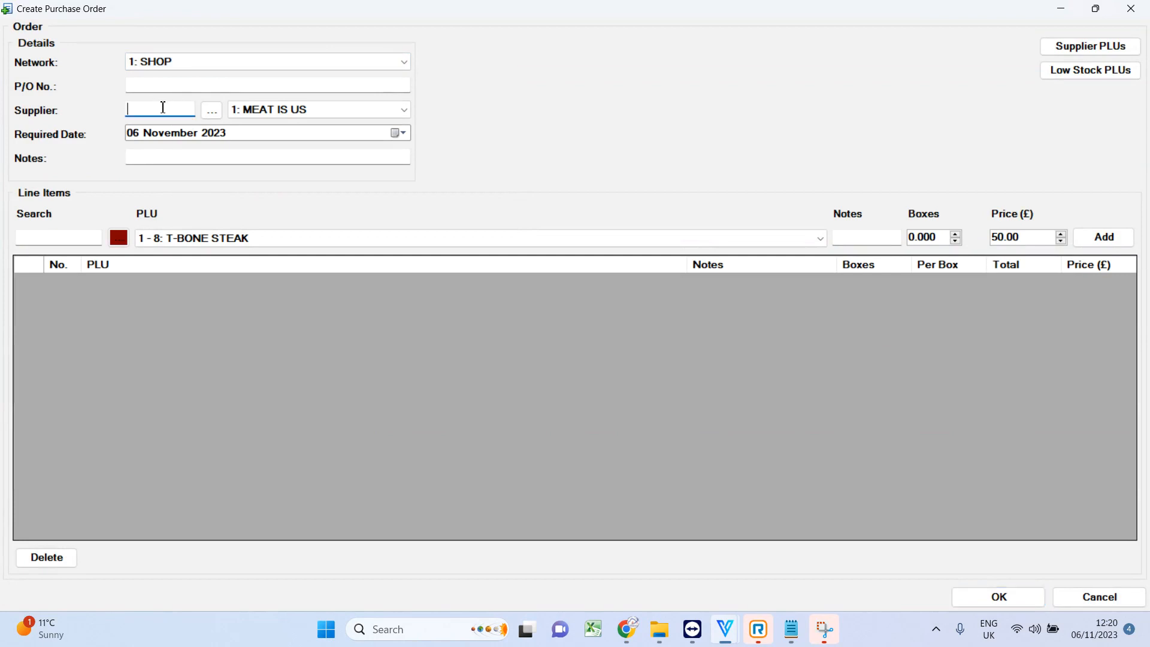
left_click(262, 113)
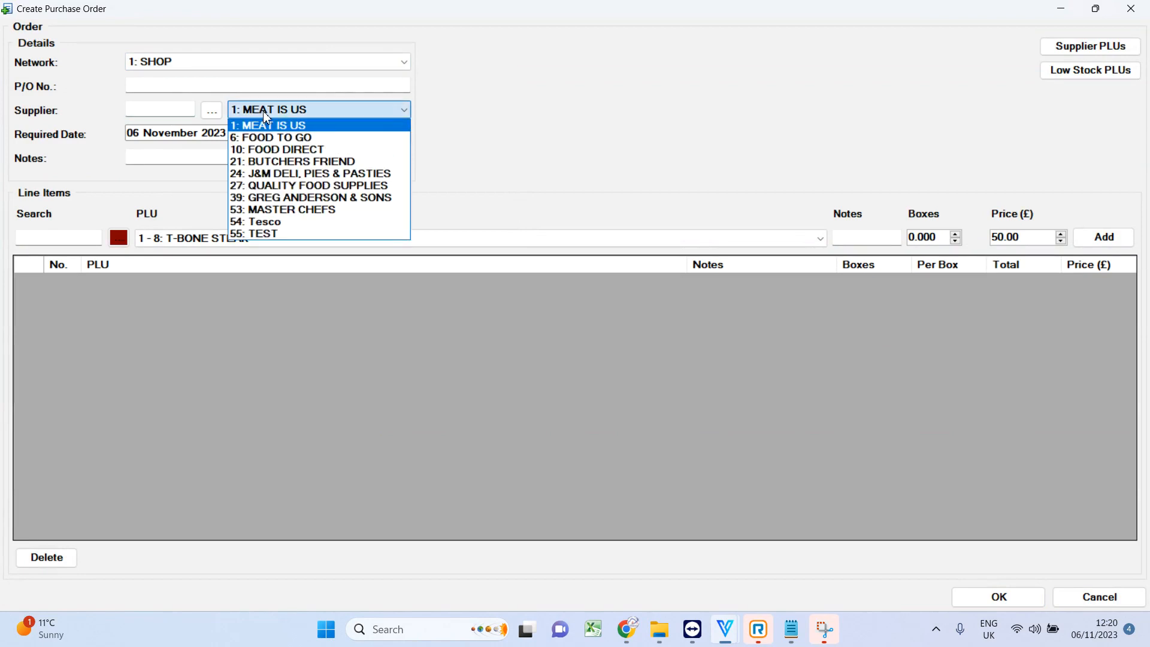
left_click(269, 110)
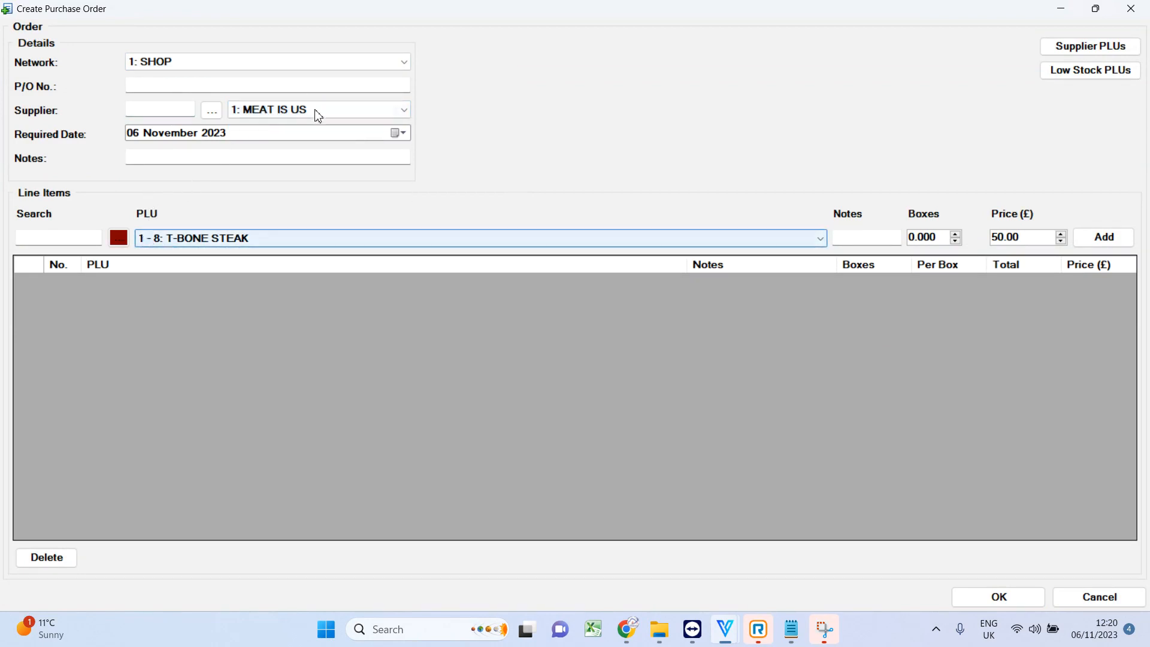
Add a line item for 1 box of 1 - 8: T-BONE STEAK at £50.00 to the purchase order.
left_click(44, 238)
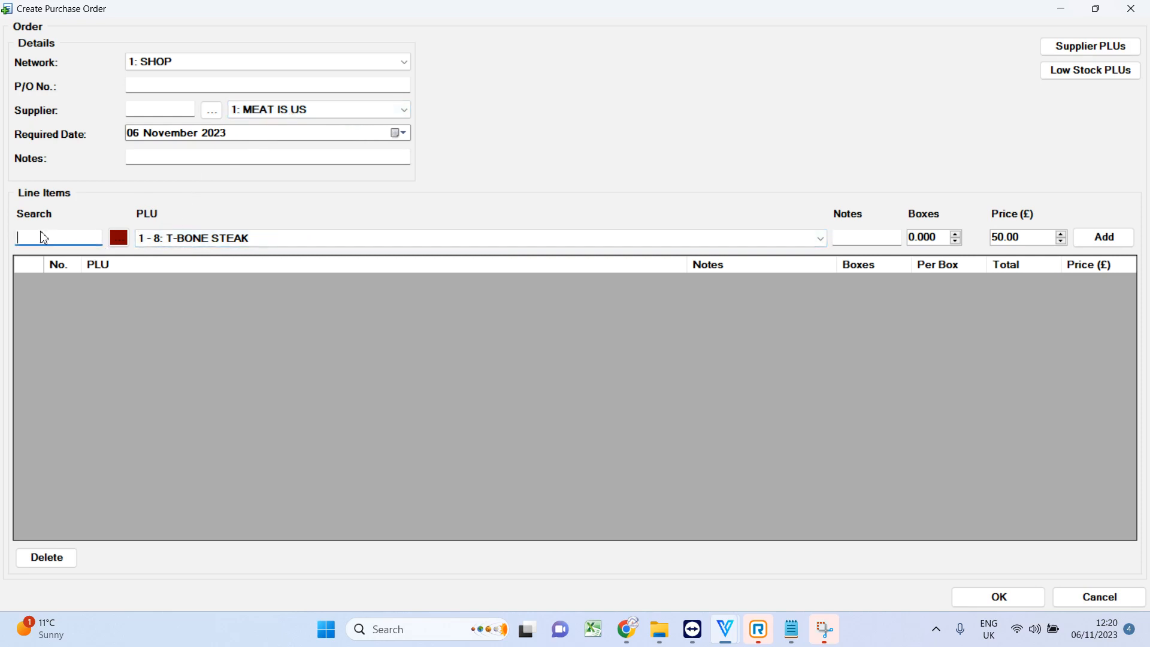
left_click(170, 240)
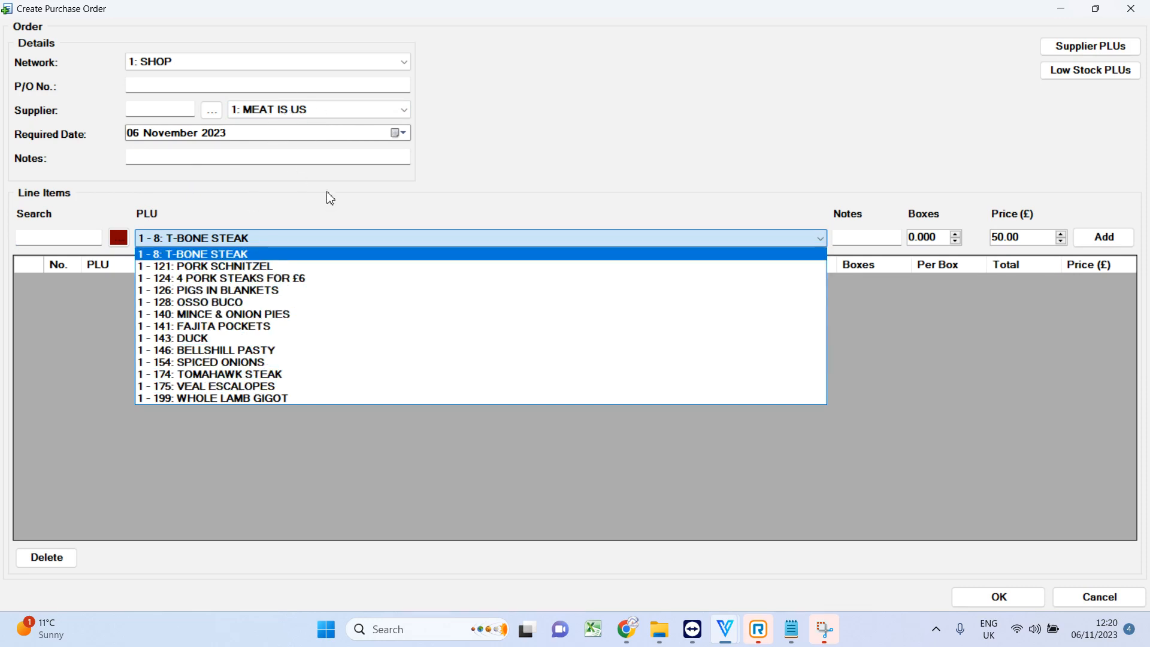
left_click(554, 189)
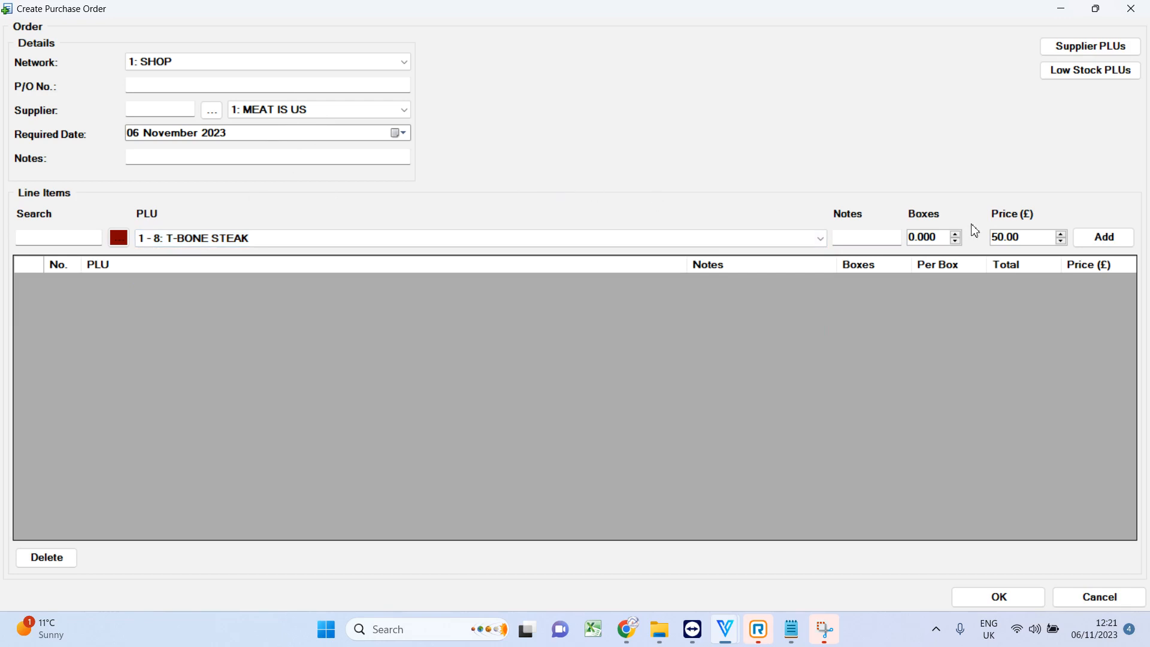
left_click(1044, 238)
left_click(1105, 238)
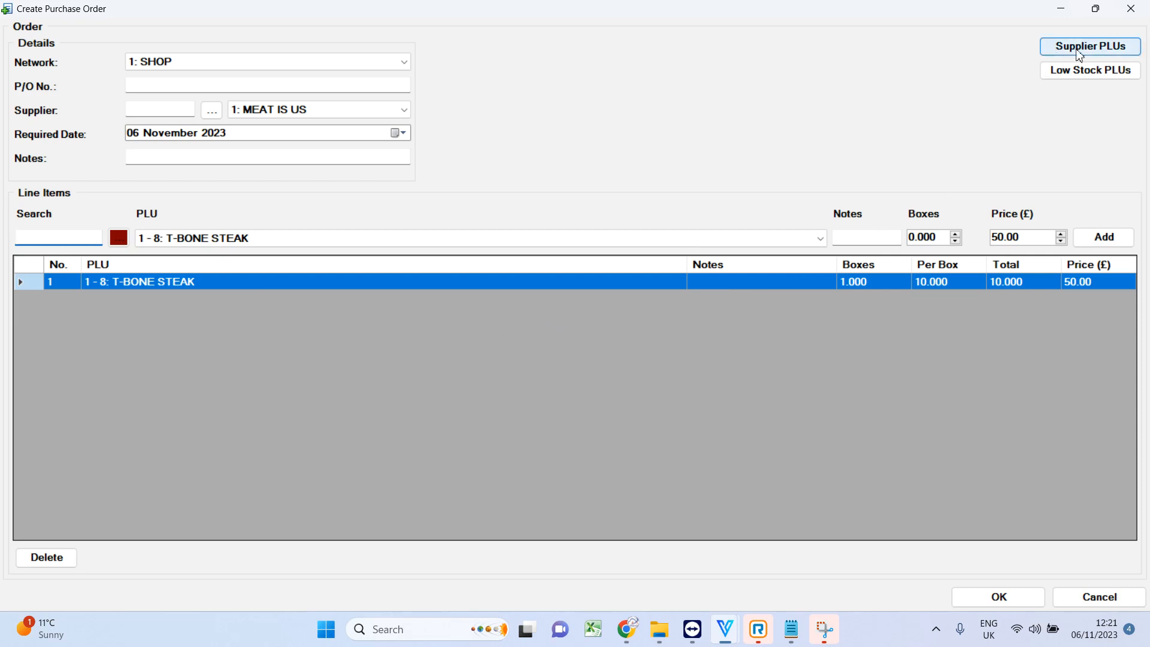
View the lists of supplier PLUs and low stock PLUs for the order, closing each without adding items.
left_click(1095, 48)
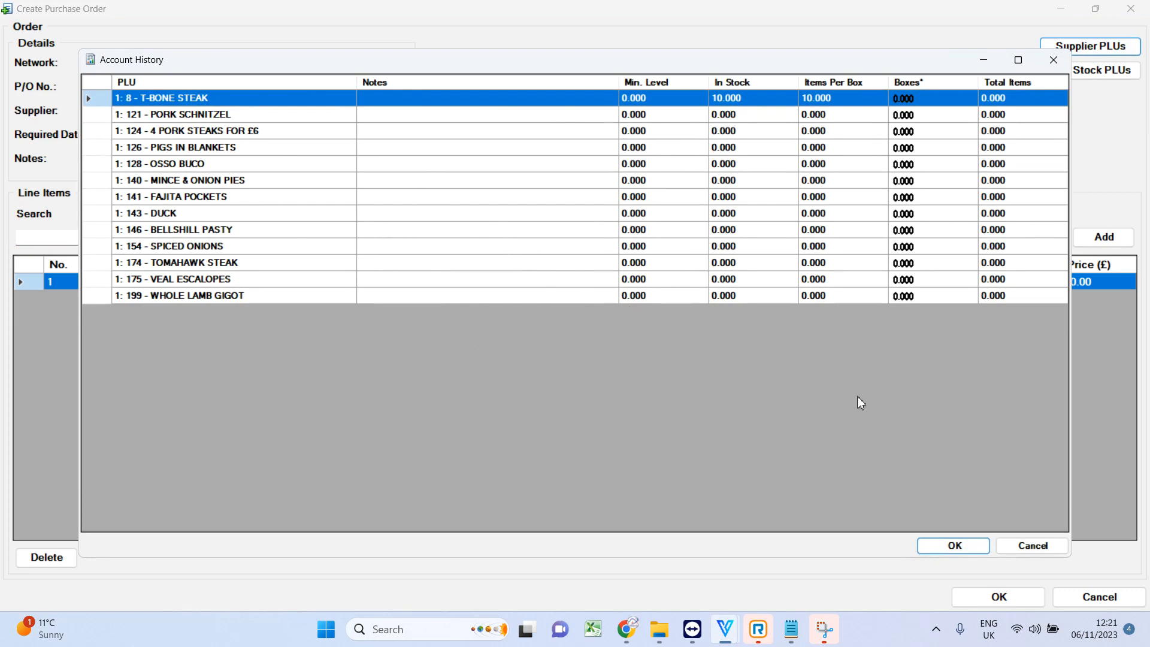
left_click(1015, 549)
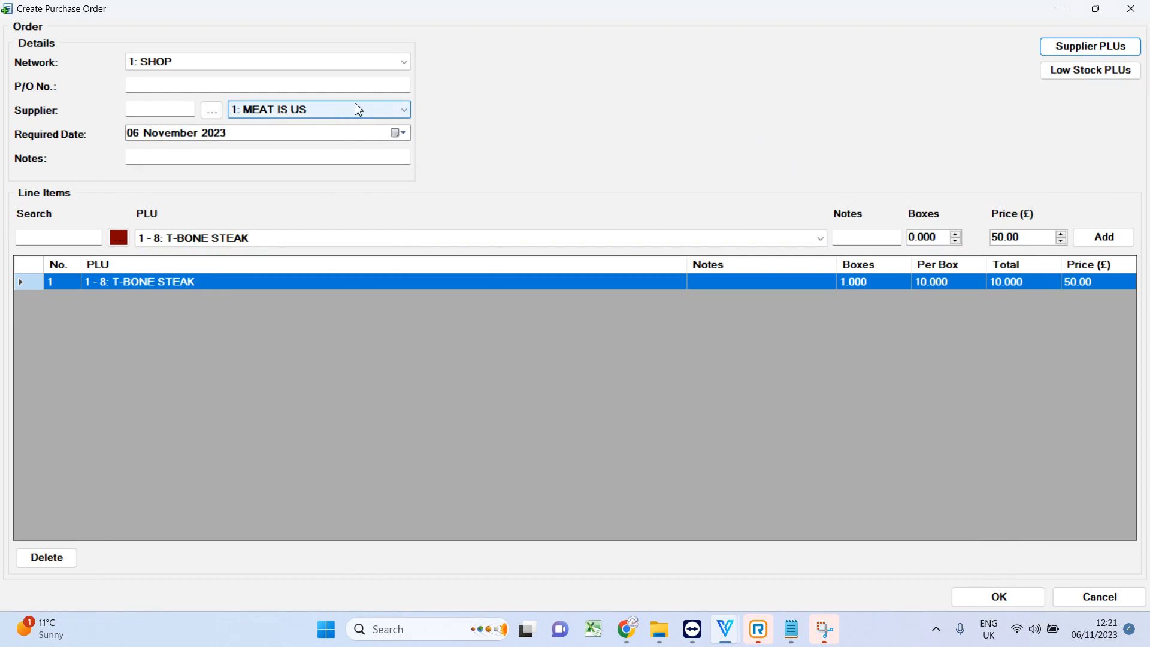
left_click(1113, 70)
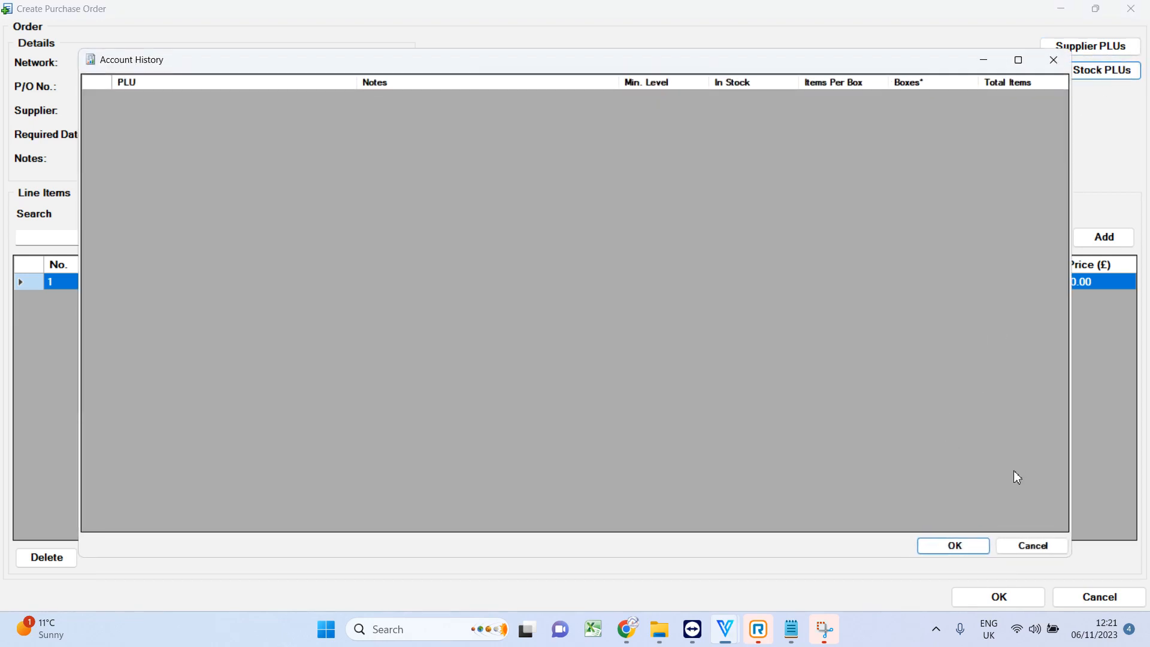
left_click(1030, 546)
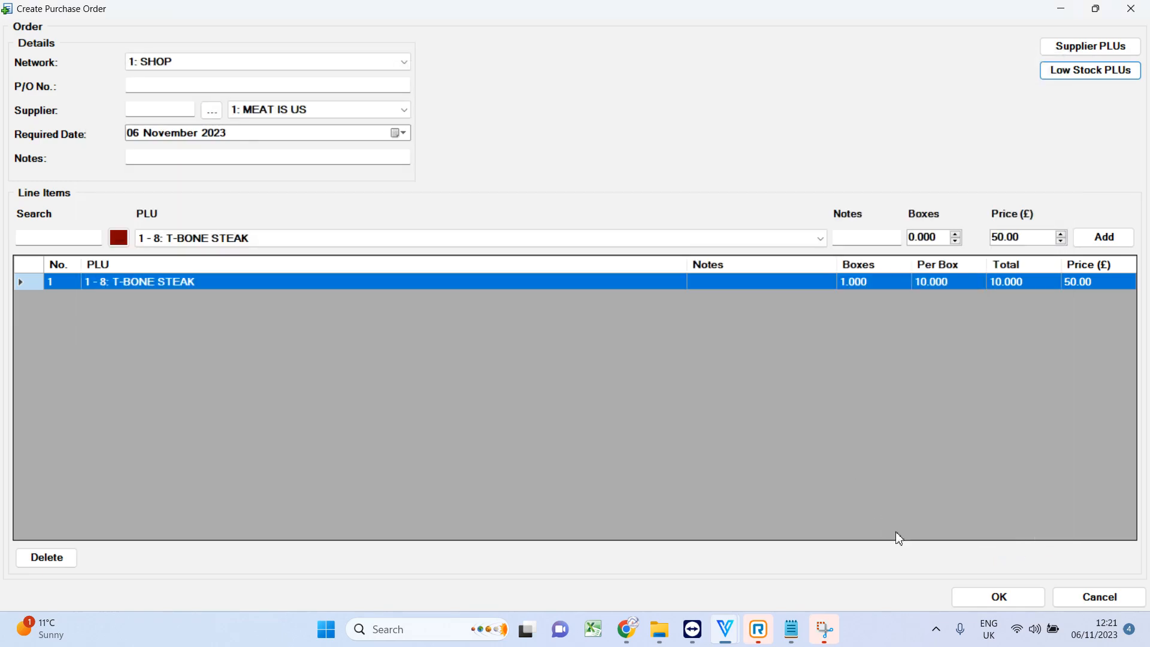
Save the MEAT IS US purchase order and select it in the order list to show its line items.
left_click(980, 599)
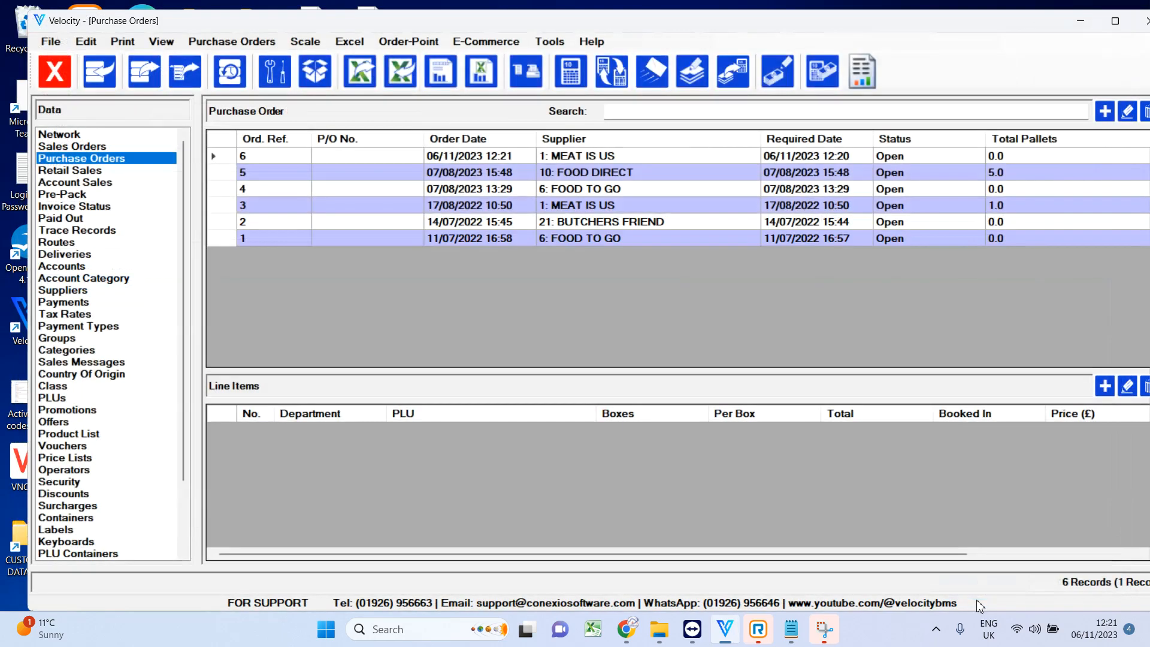
left_click(536, 158)
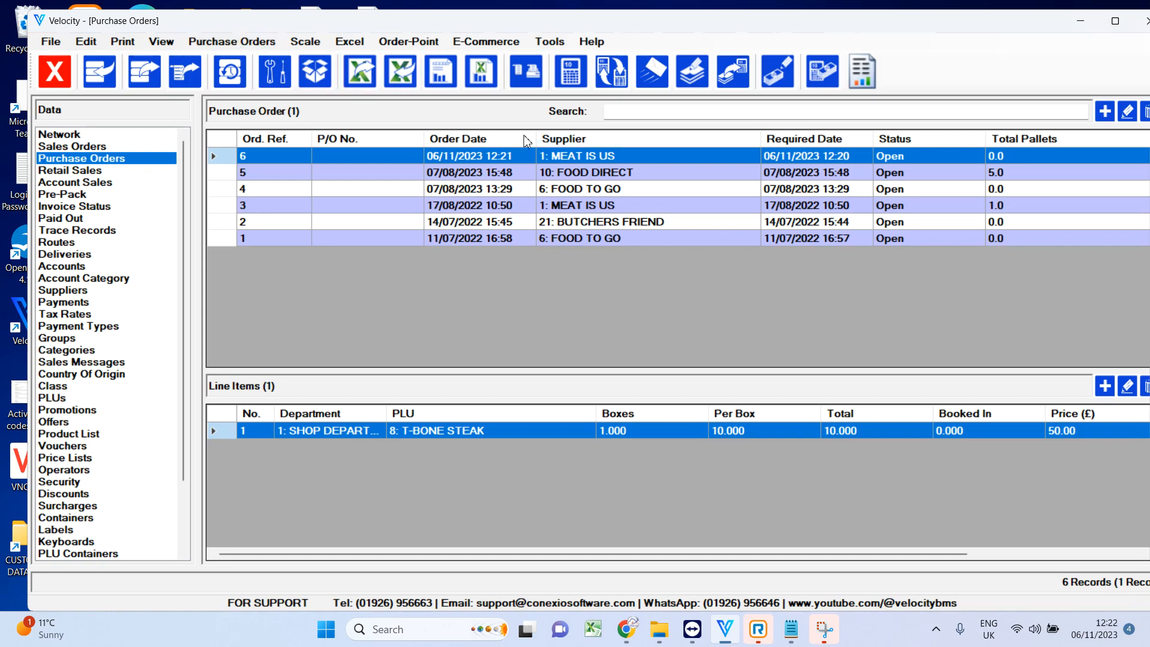
Book the selected MEAT IS US purchase order into stock with status Completed, booking the items to SHOP.
left_click(232, 43)
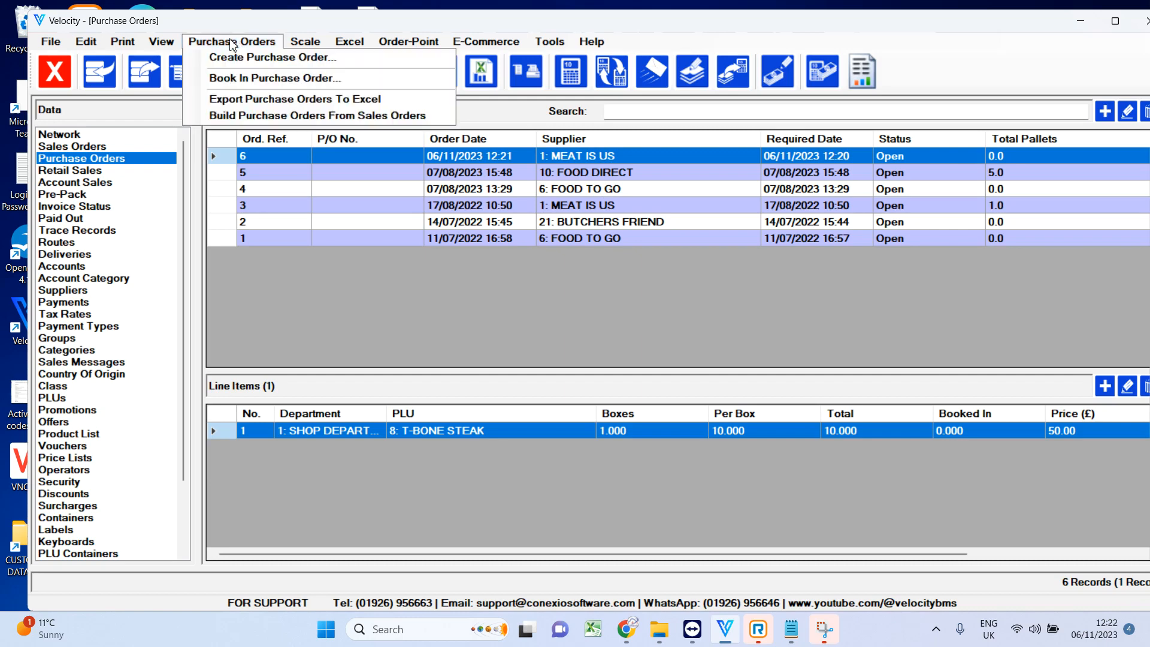
left_click(244, 79)
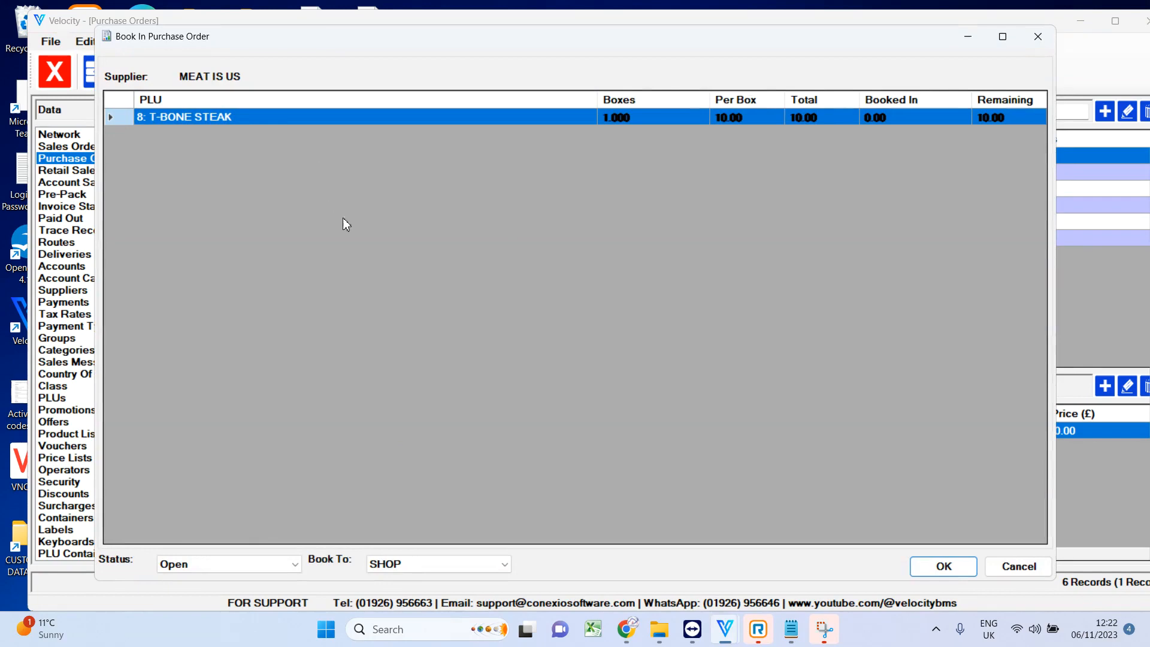
left_click(228, 569)
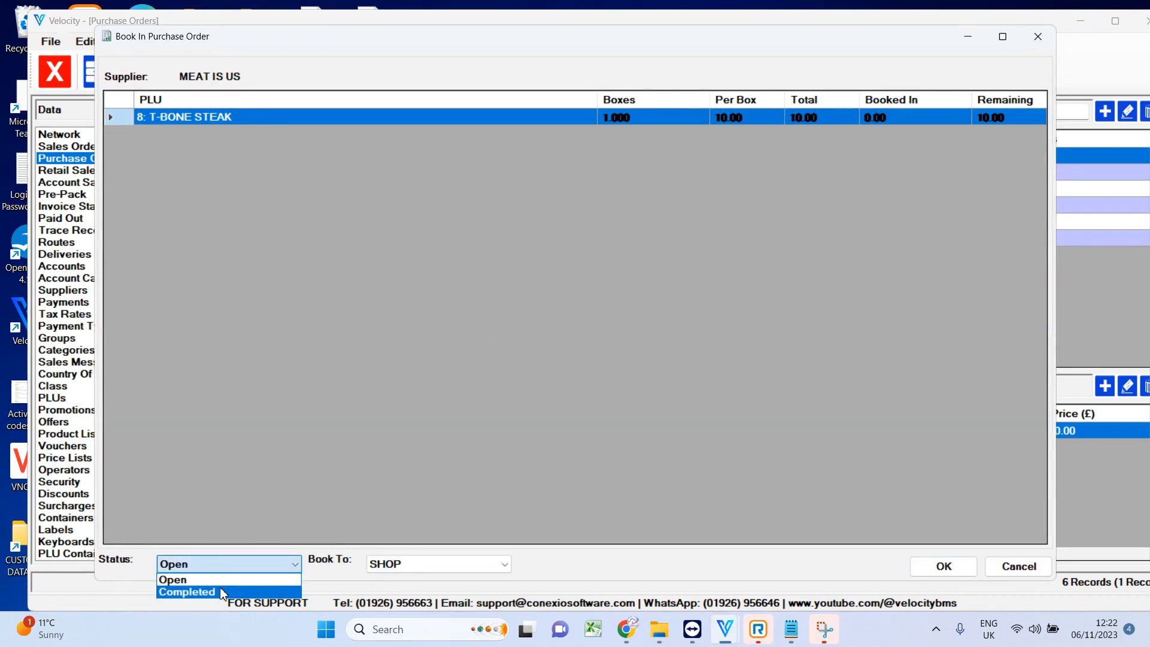
left_click(220, 589)
left_click(433, 567)
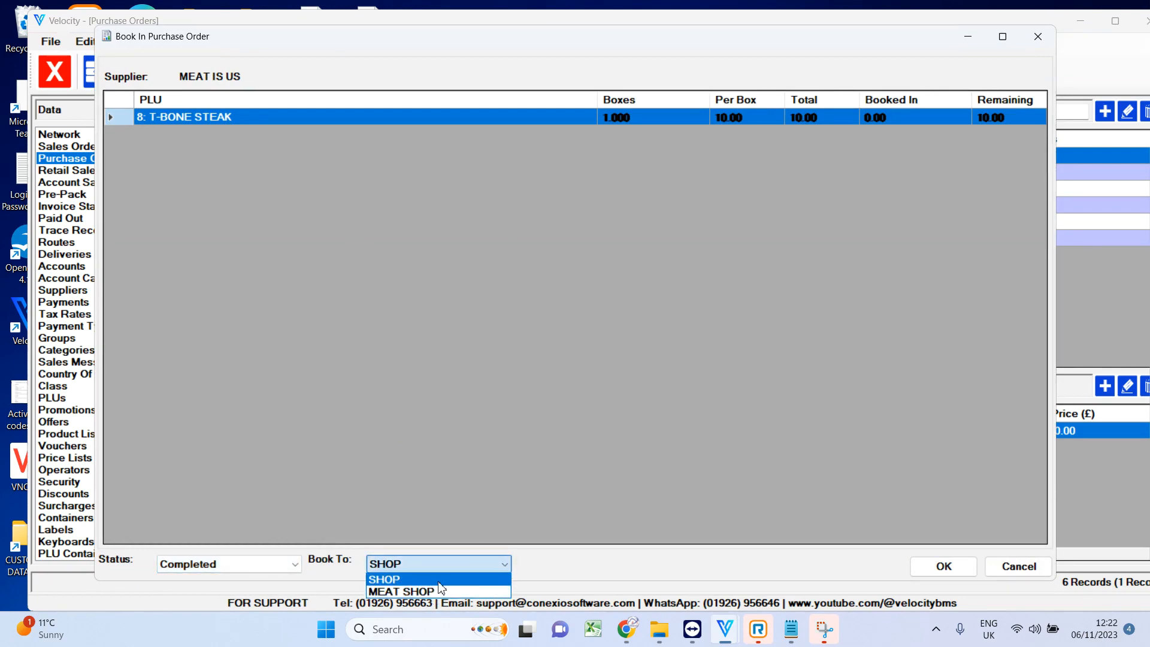
left_click(537, 576)
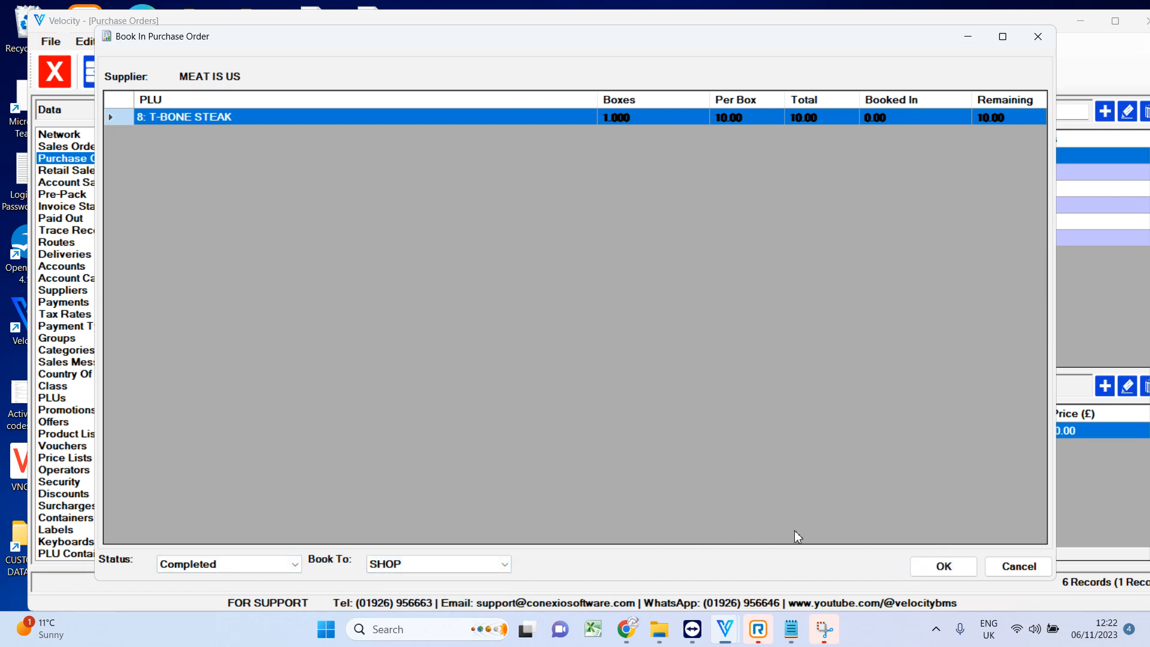
left_click(938, 572)
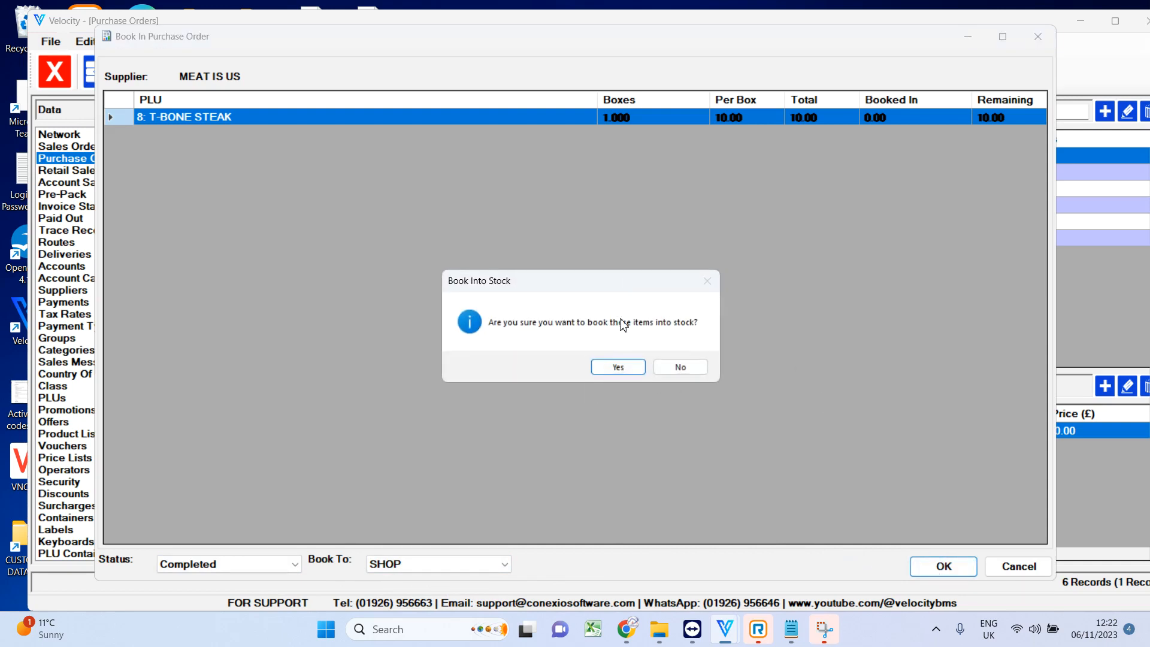
left_click(619, 368)
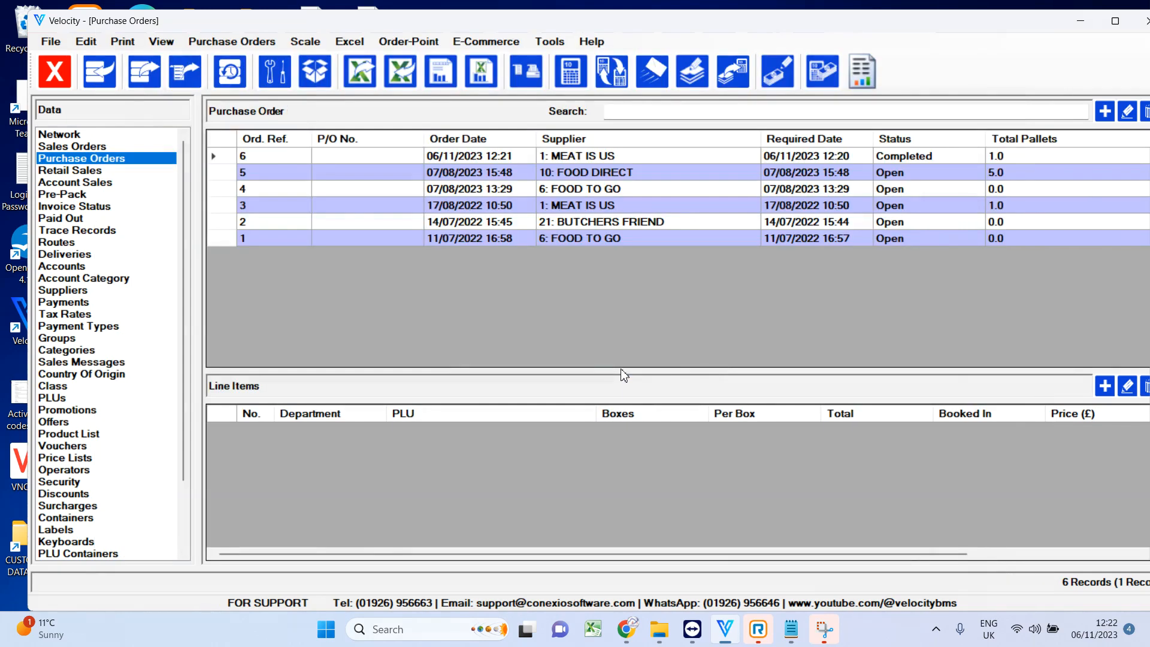
Check the booked-in order's line item and the T-bone steak's stock record.
left_click(915, 157)
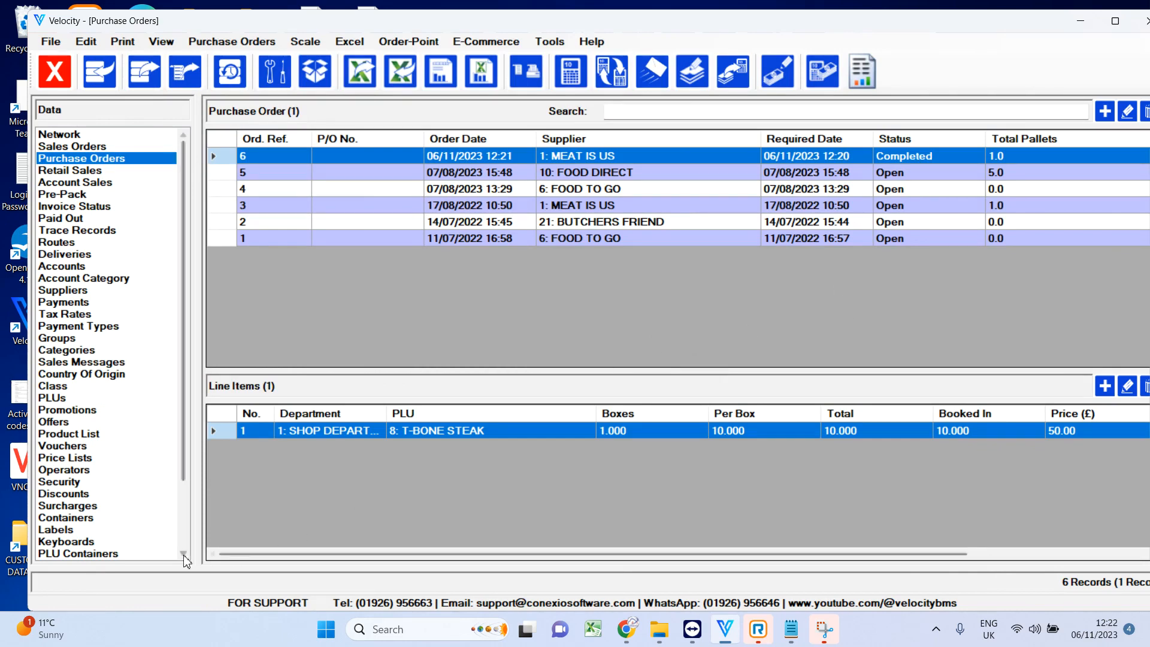
scroll(183, 533, "down", 3)
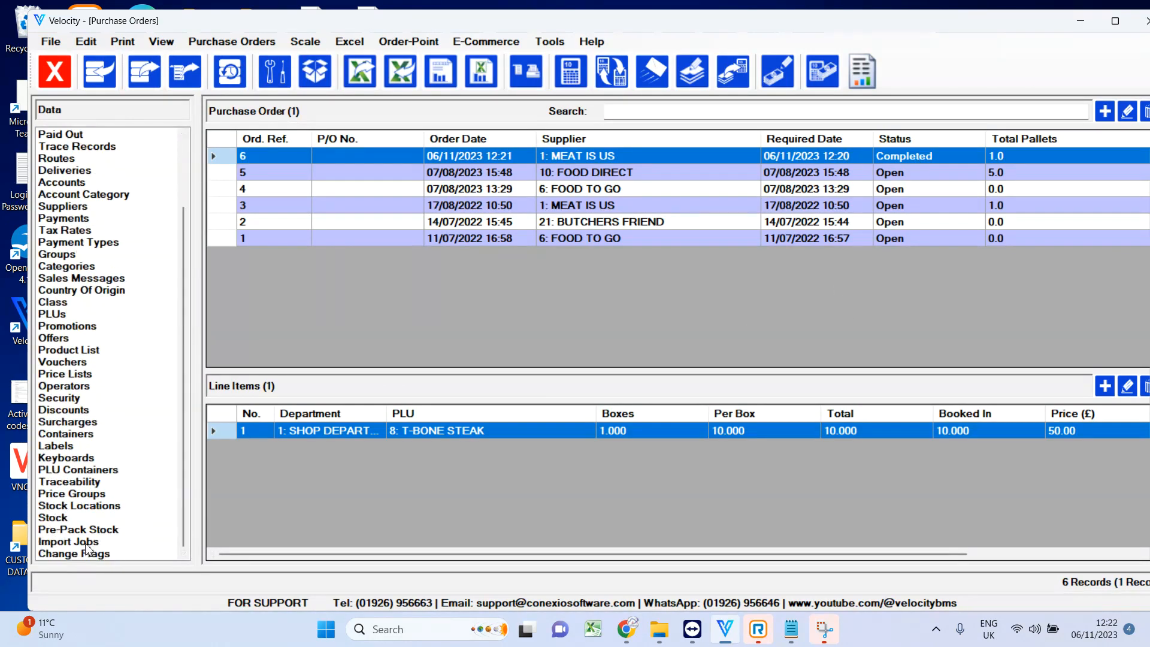
left_click(83, 519)
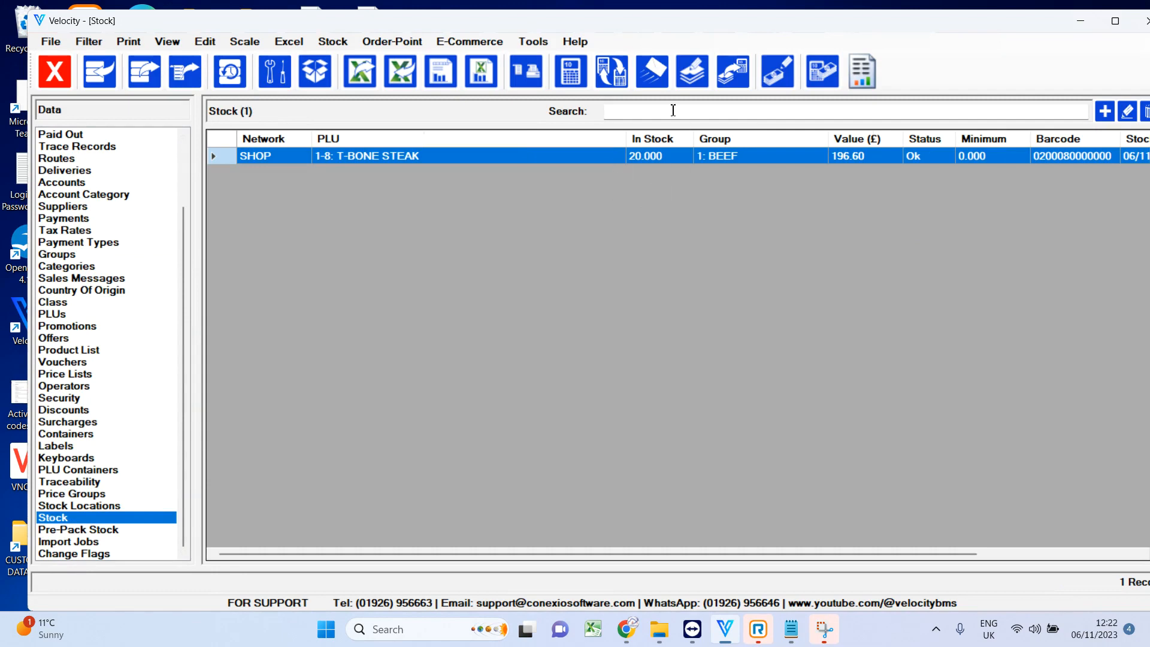